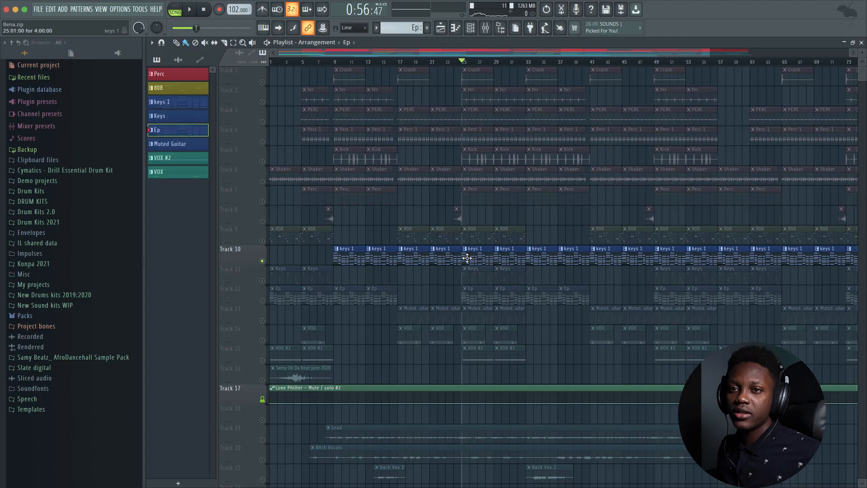
# Step: Open the keys 1 pattern on track 10 in the piano roll, play its chords and return to the playlist
pyautogui.doubleClick(468, 260)
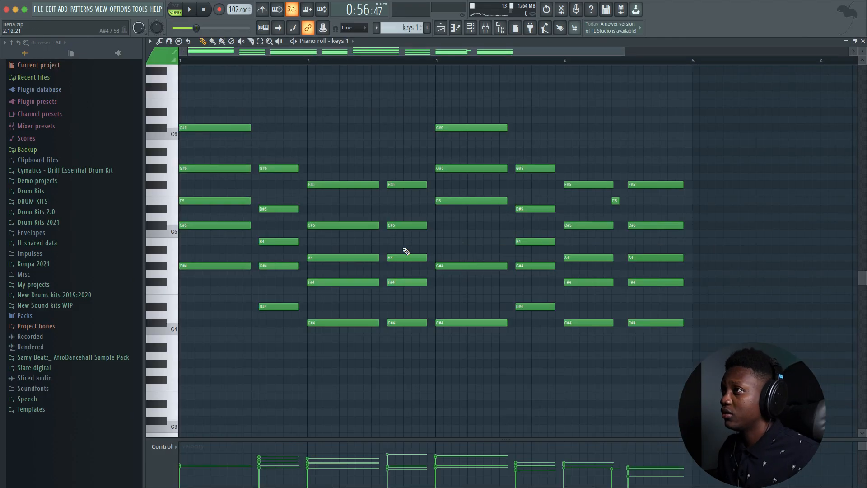
pyautogui.press('space')
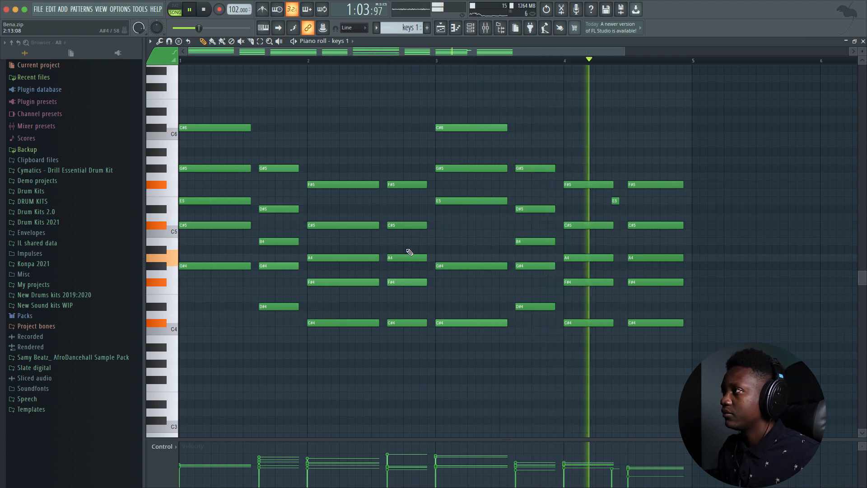
pyautogui.press('space')
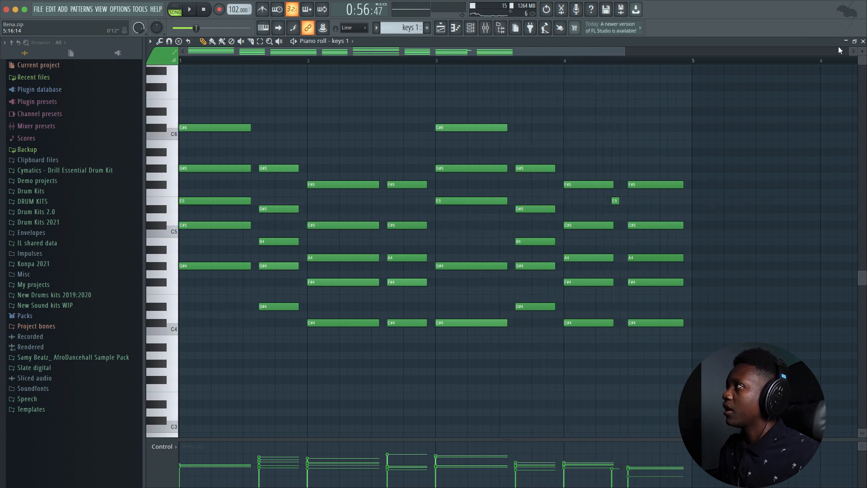
pyautogui.click(863, 41)
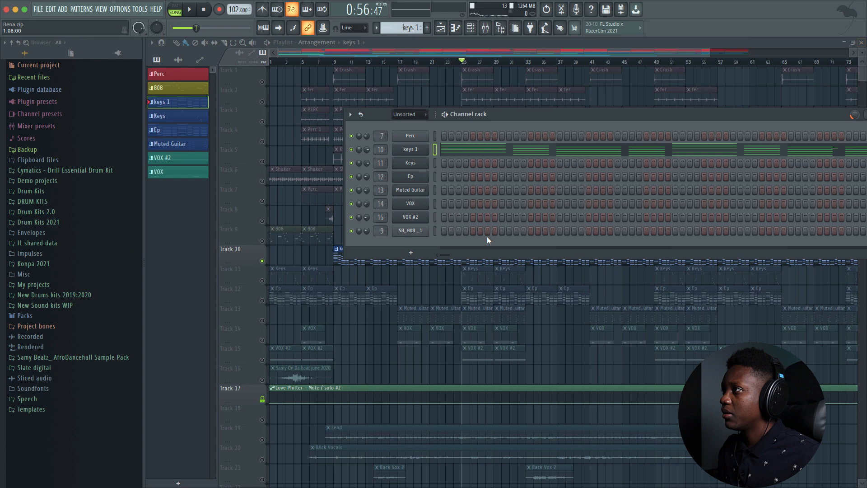
pyautogui.click(424, 51)
# Step: Unmute track 11 and play its Keys pattern in the piano roll
pyautogui.click(262, 281)
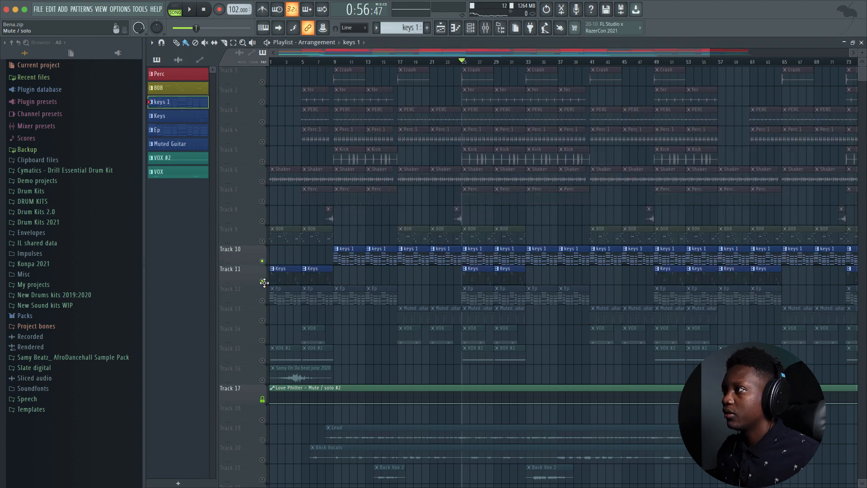
pyautogui.doubleClick(470, 279)
pyautogui.press('space')
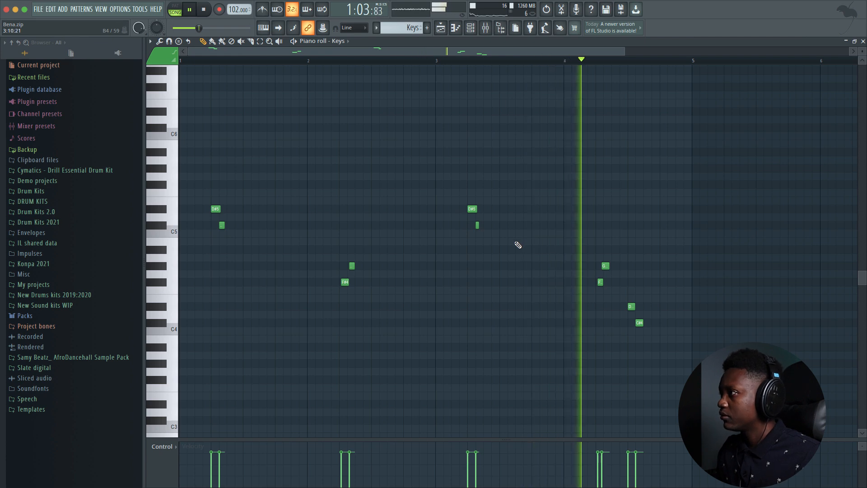
pyautogui.press('space')
pyautogui.click(863, 41)
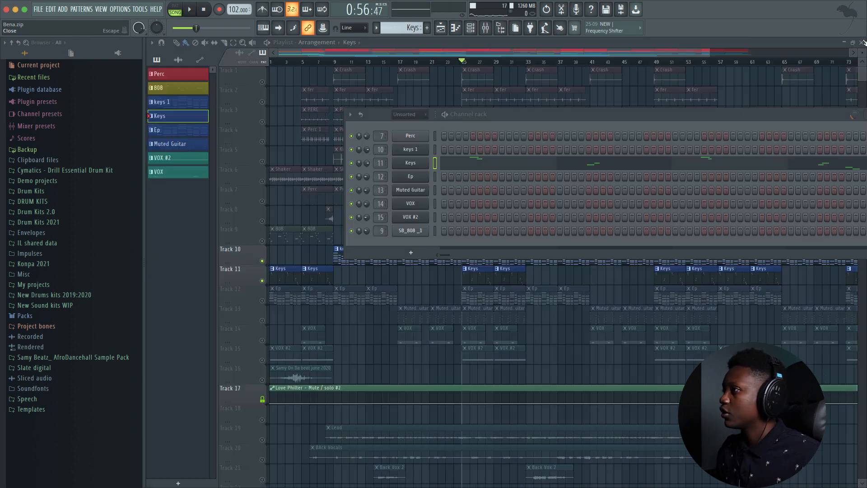
# Step: Unmute the Ep track (track 12) and play the arrangement together with the two keys tracks
pyautogui.click(262, 300)
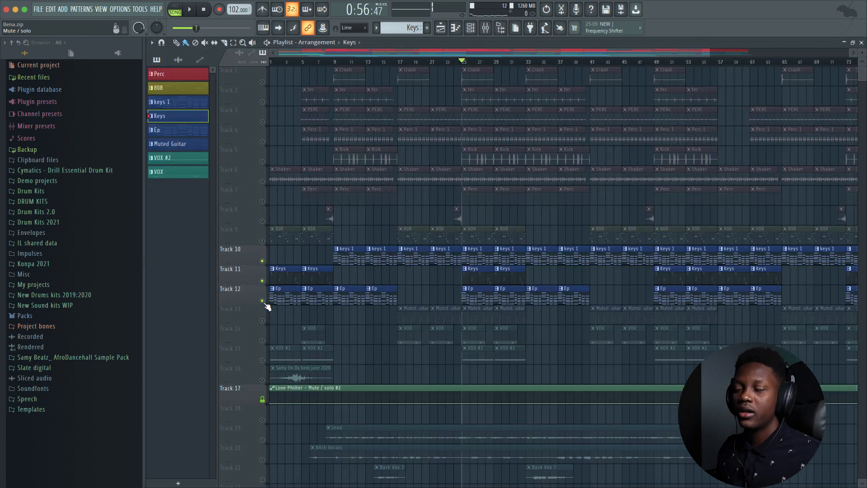
pyautogui.press('space')
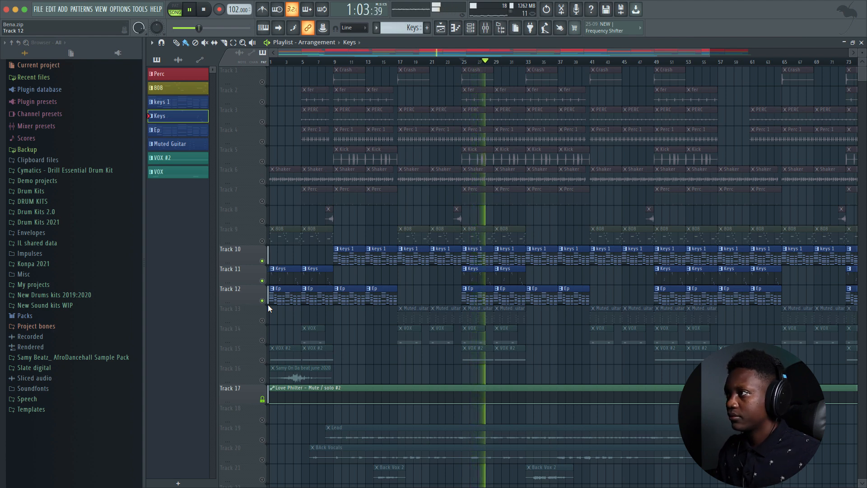
pyautogui.press('space')
# Step: Unmute the Muted Guitar track (track 13) and play the arrangement with it
pyautogui.click(263, 320)
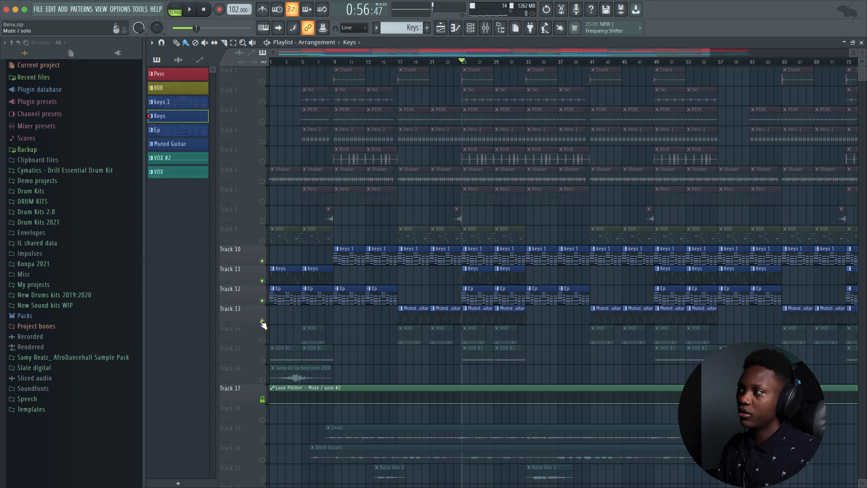
pyautogui.press('space')
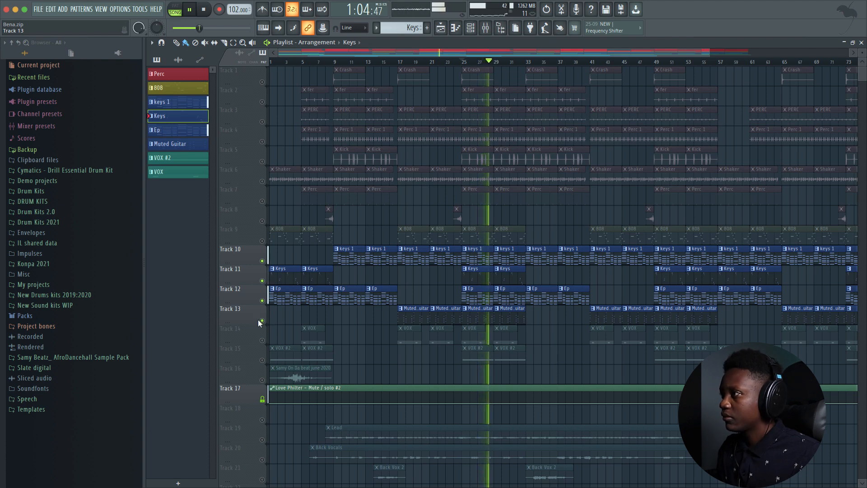
pyautogui.press('space')
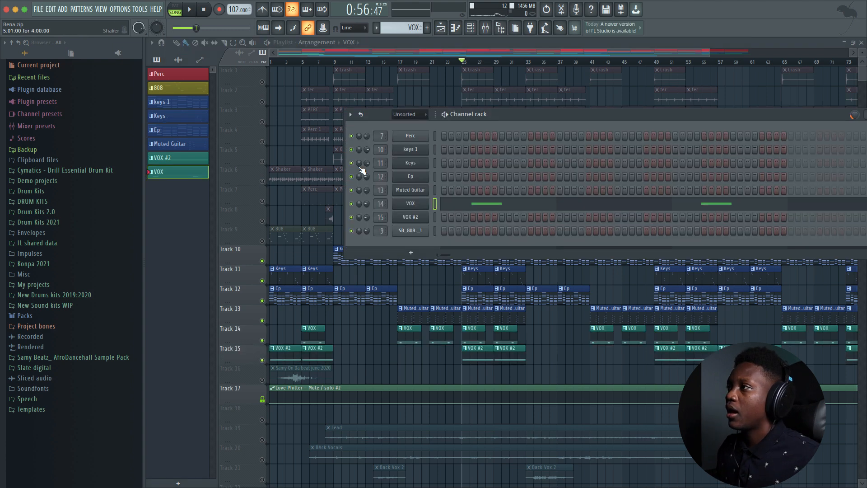
# Step: Inspect the VOX channel's Exhale instrument in Kontakt and return to the playlist
pyautogui.click(411, 205)
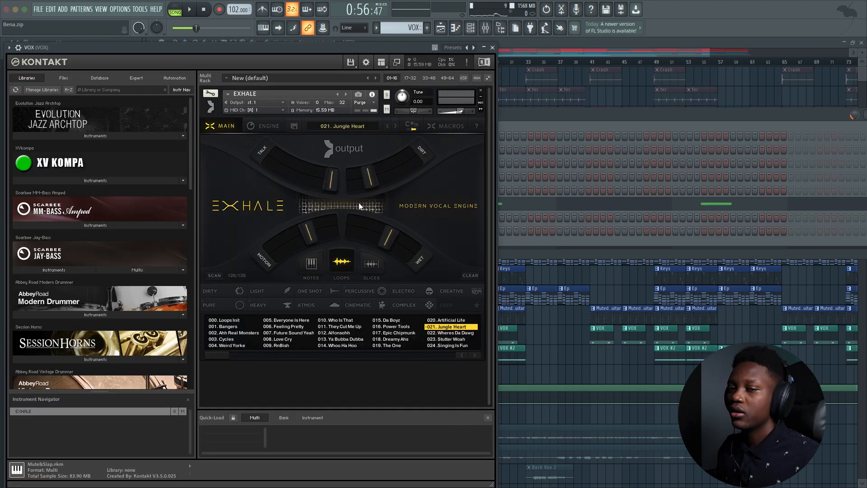
pyautogui.click(492, 47)
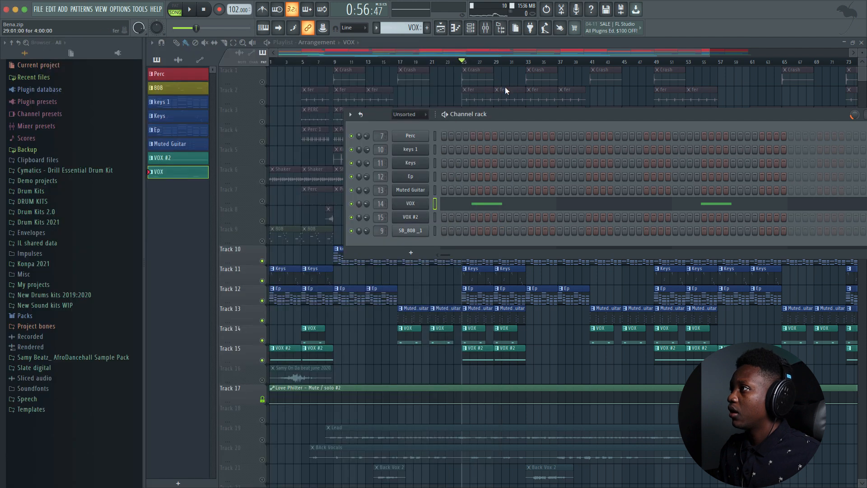
pyautogui.click(470, 51)
# Step: Play the arrangement briefly and check the effects on the VOX and VOX #2 mixer tracks
pyautogui.press('space')
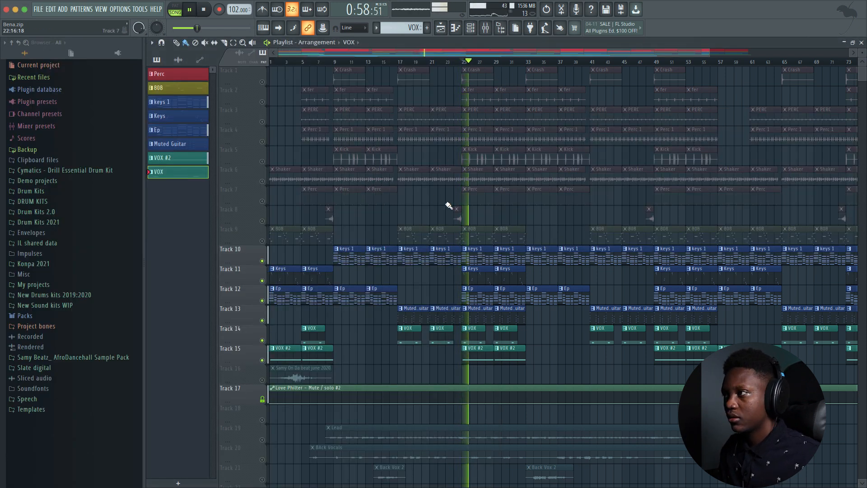
pyautogui.click(482, 27)
pyautogui.press('space')
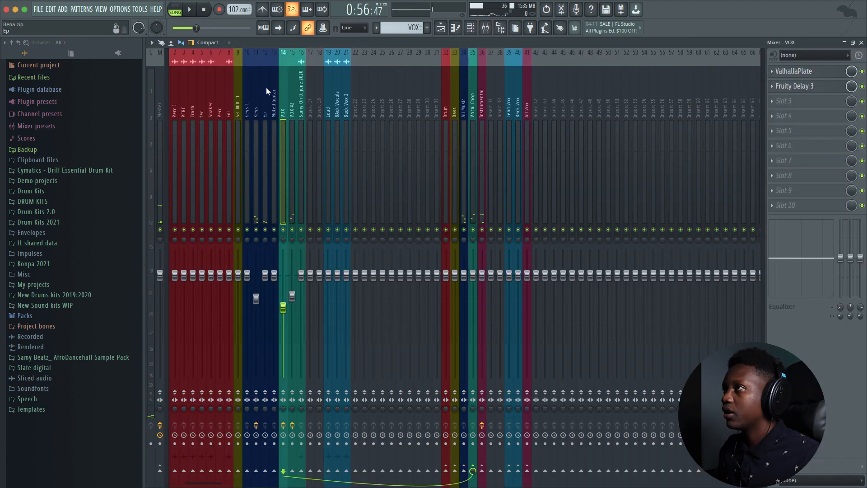
pyautogui.click(293, 110)
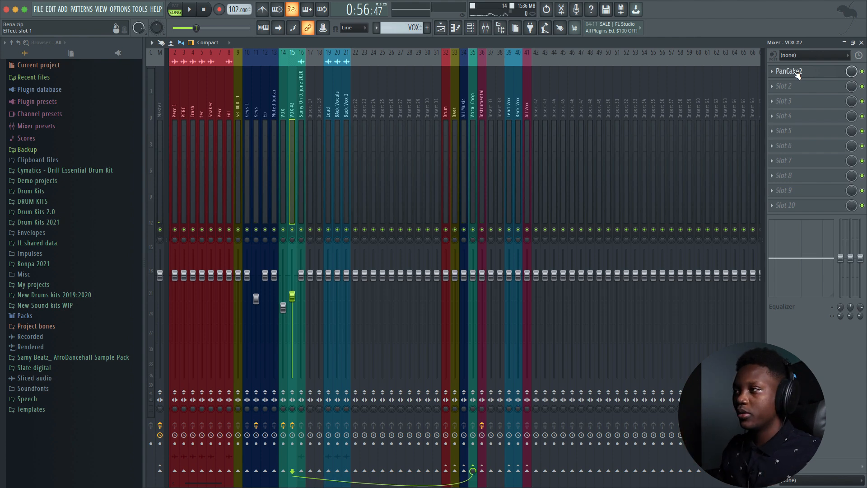
# Step: Play the melody and vocal chop tracks from bar 25 with the playlist in view
pyautogui.press('space')
pyautogui.press('F5')
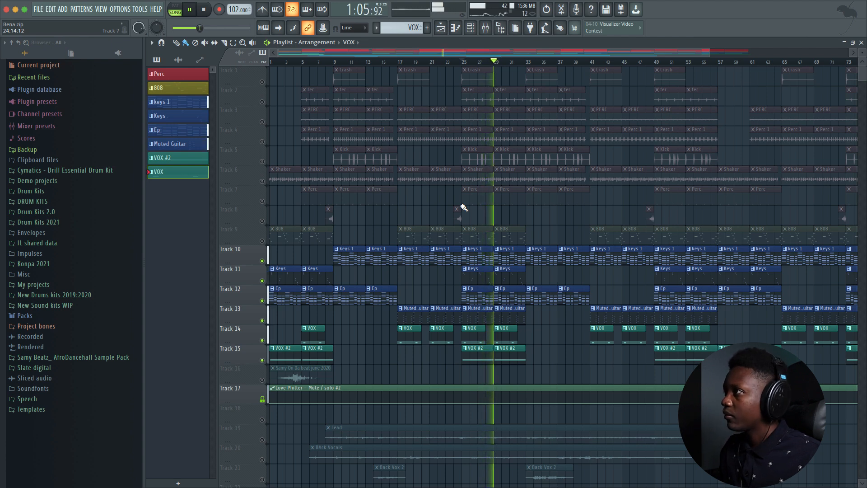
pyautogui.press('space')
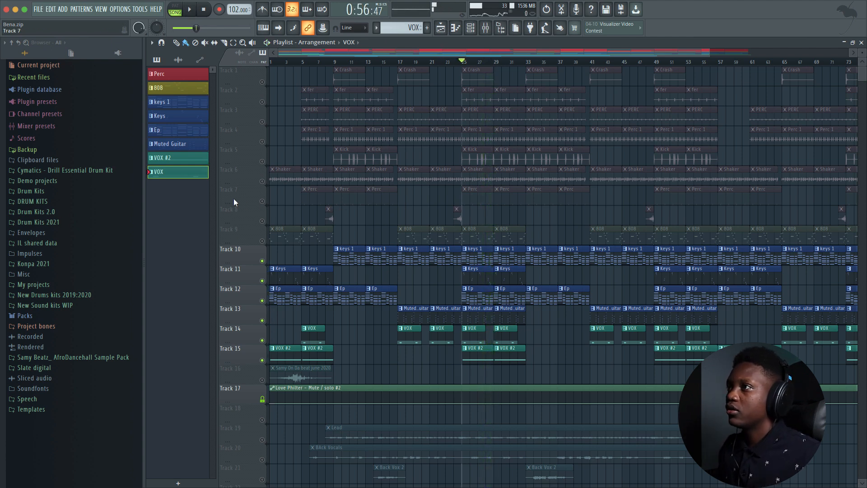
# Step: Unmute the drum and percussion tracks 1 to 7 and play the arrangement with them
pyautogui.click(262, 201)
pyautogui.click(262, 181)
pyautogui.click(262, 161)
pyautogui.click(262, 142)
pyautogui.click(262, 121)
pyautogui.click(262, 102)
pyautogui.click(262, 82)
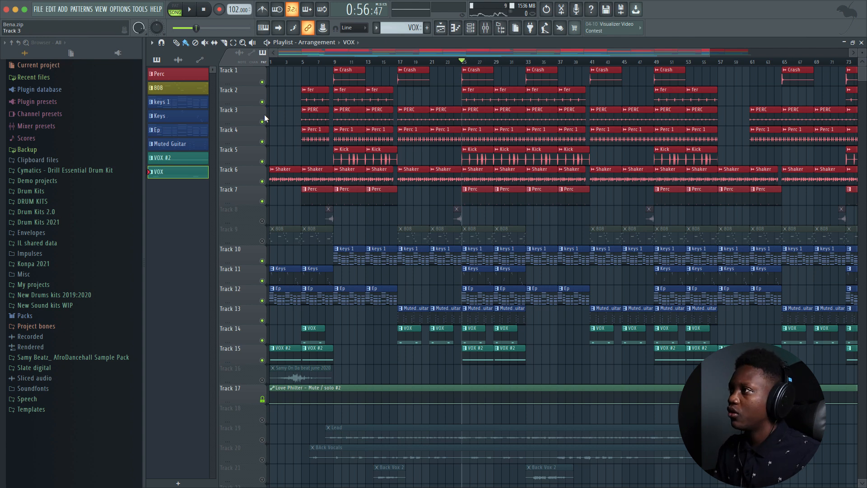
pyautogui.press('space')
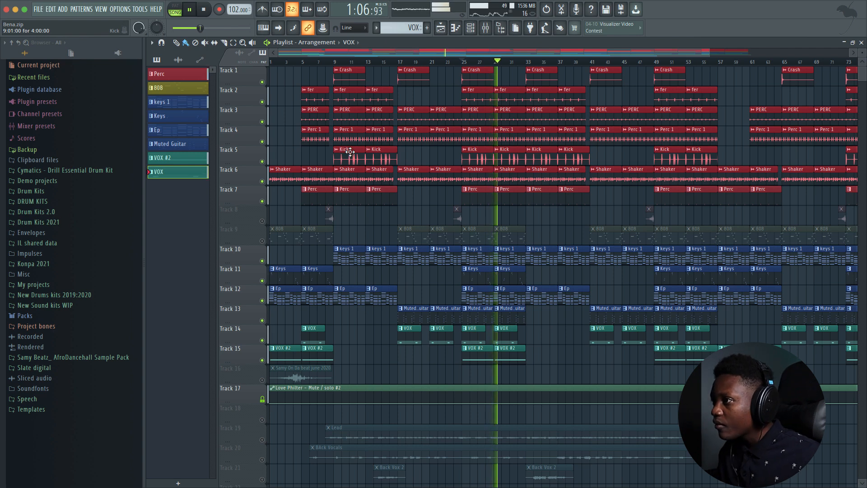
pyautogui.press('space')
# Step: Unmute the 808 track (track 9) and play its pattern in the piano roll
pyautogui.click(481, 236)
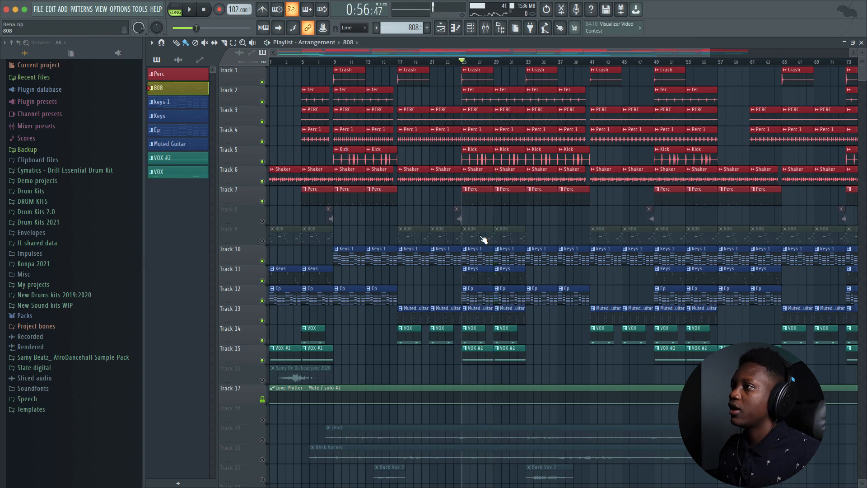
pyautogui.click(262, 240)
pyautogui.doubleClick(486, 234)
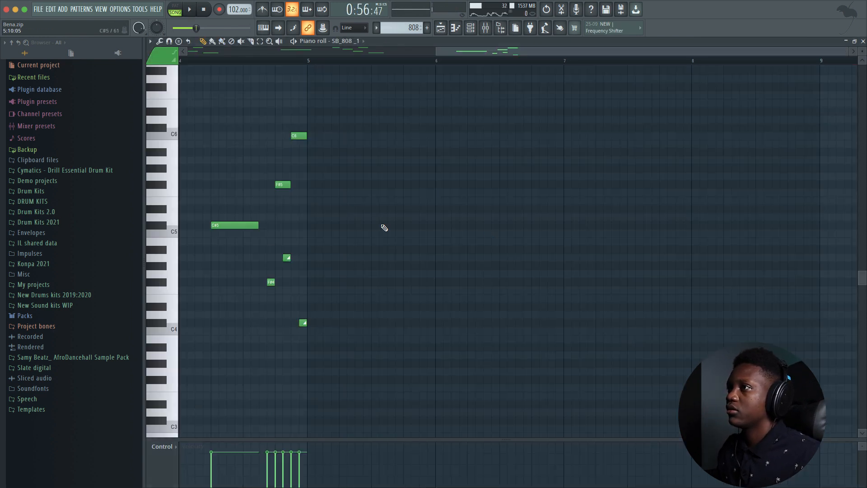
pyautogui.press('space')
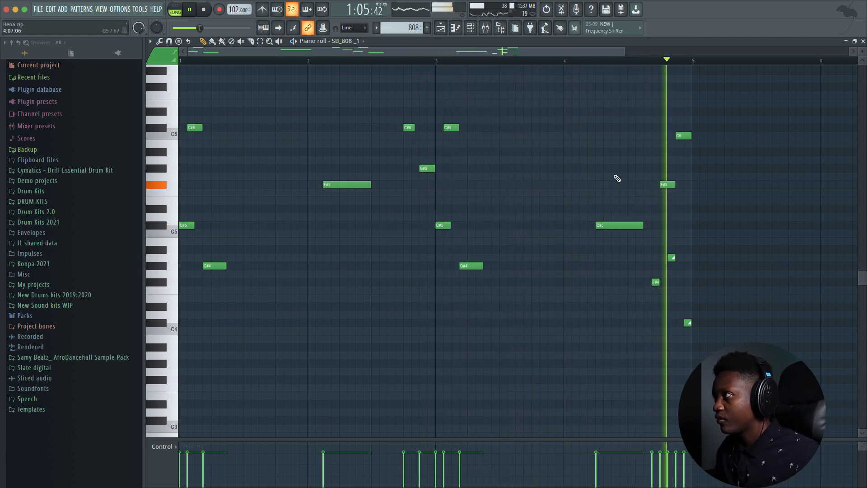
pyautogui.press('space')
pyautogui.click(864, 41)
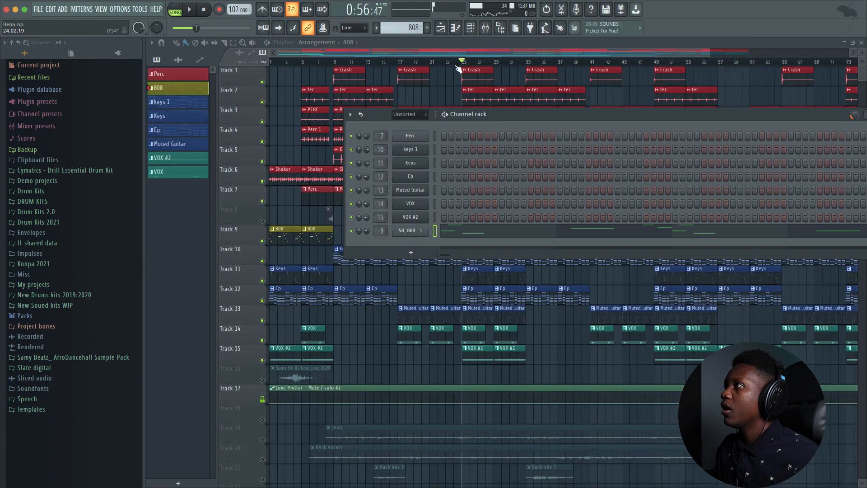
# Step: Place the playhead just before bar 57 and review the Master, Drum, Bass and Vocal Chop mixer tracks
pyautogui.hscroll(-5, 453, 119)
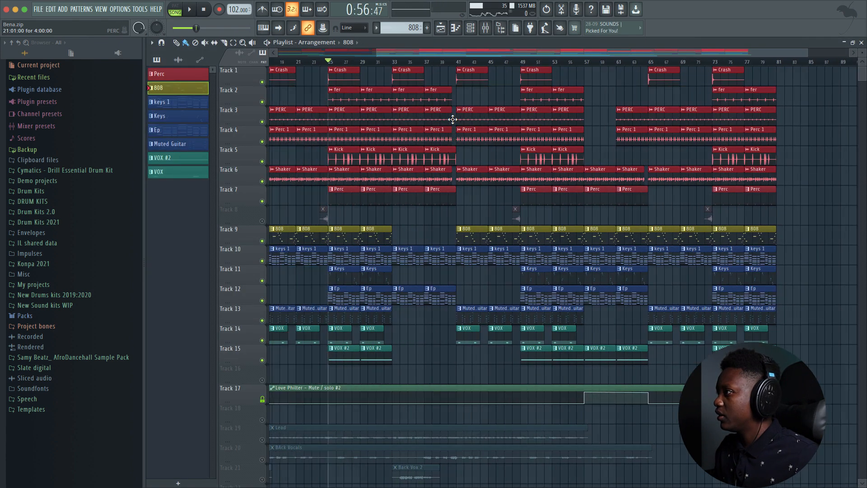
pyautogui.click(581, 62)
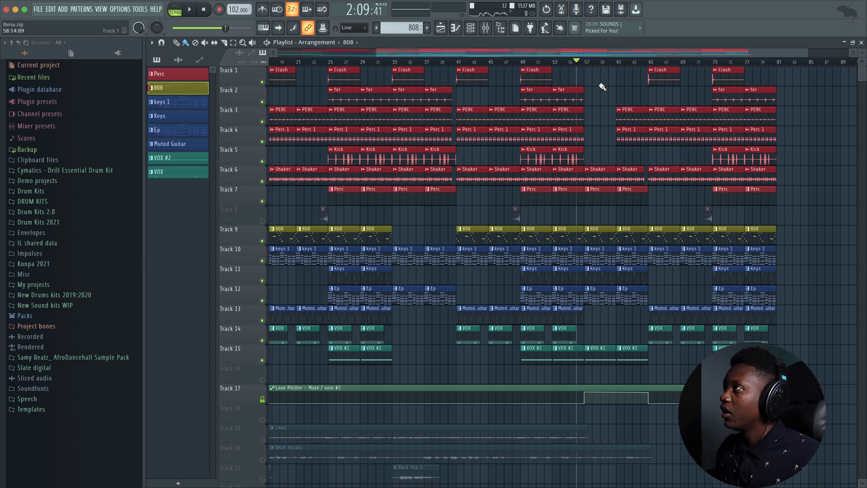
pyautogui.click(492, 31)
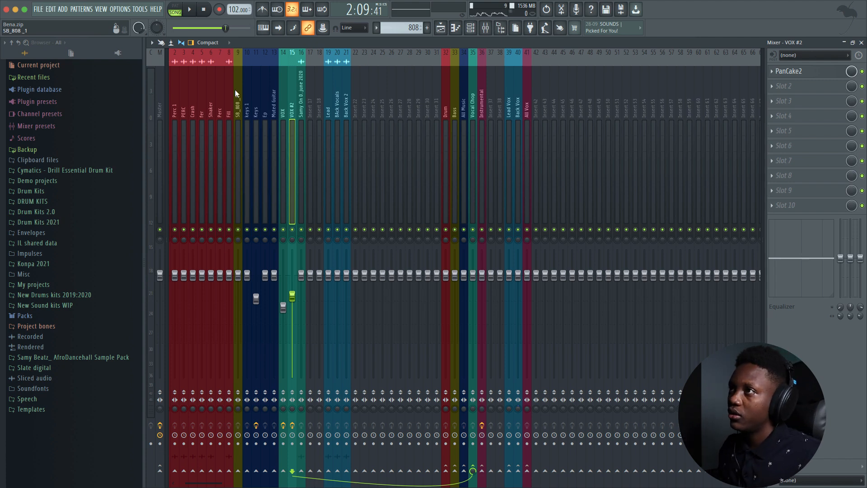
pyautogui.click(157, 117)
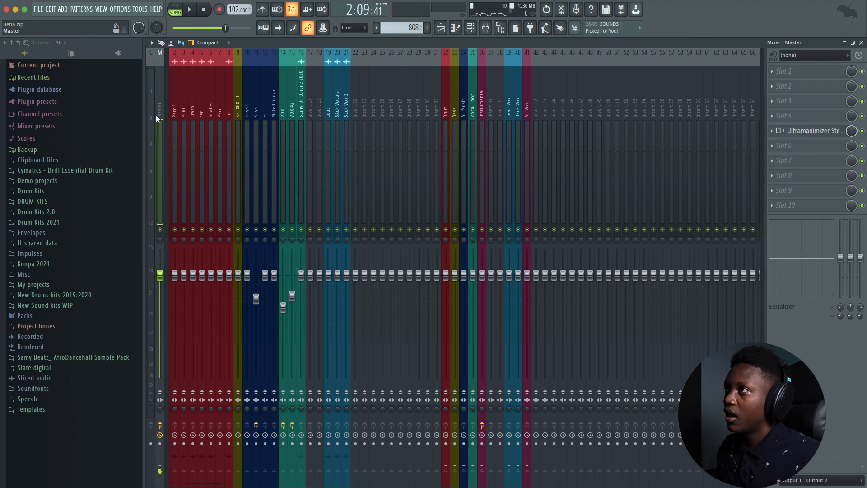
pyautogui.click(447, 149)
pyautogui.click(454, 149)
pyautogui.click(468, 149)
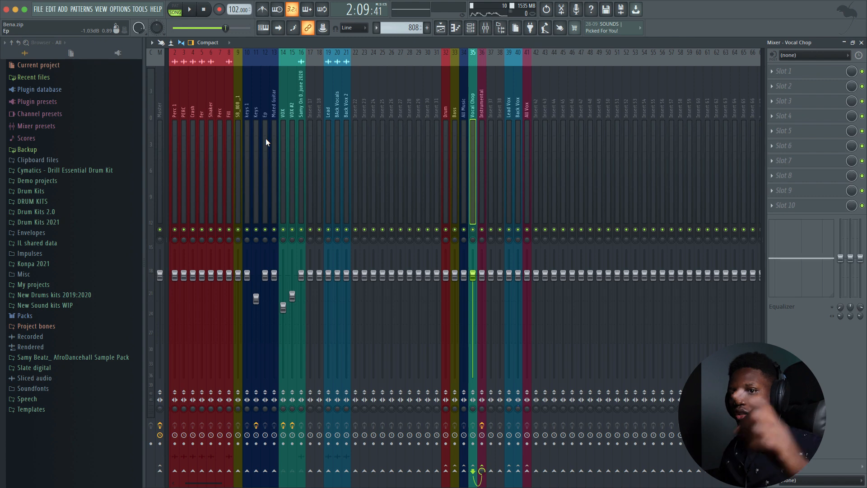
# Step: Examine Fruity Love Philter on the Instrumental mixer track and its mute automation clip in the playlist
pyautogui.click(482, 107)
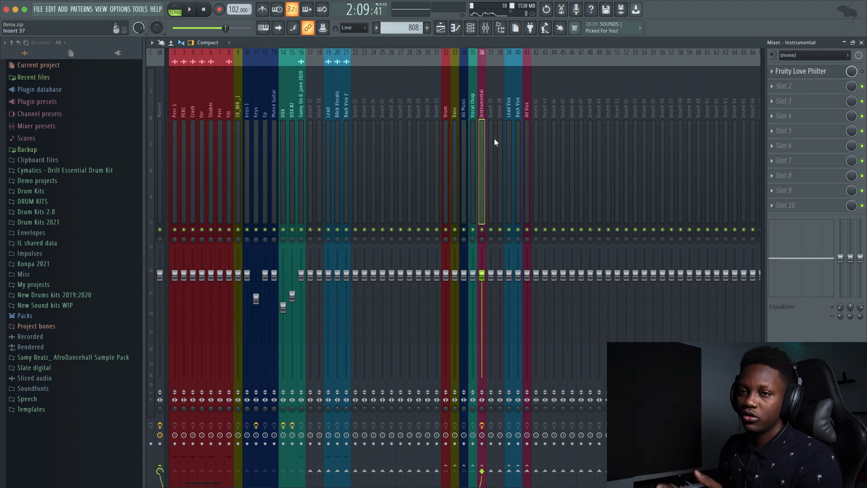
pyautogui.press('F5')
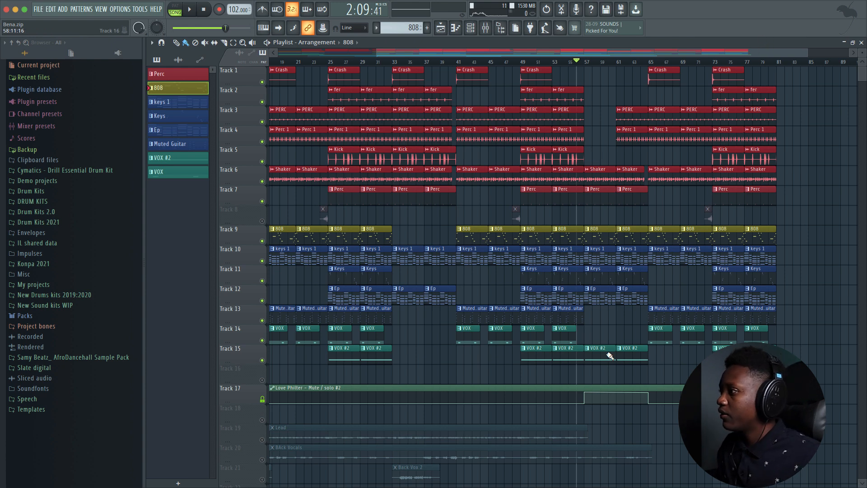
pyautogui.click(485, 28)
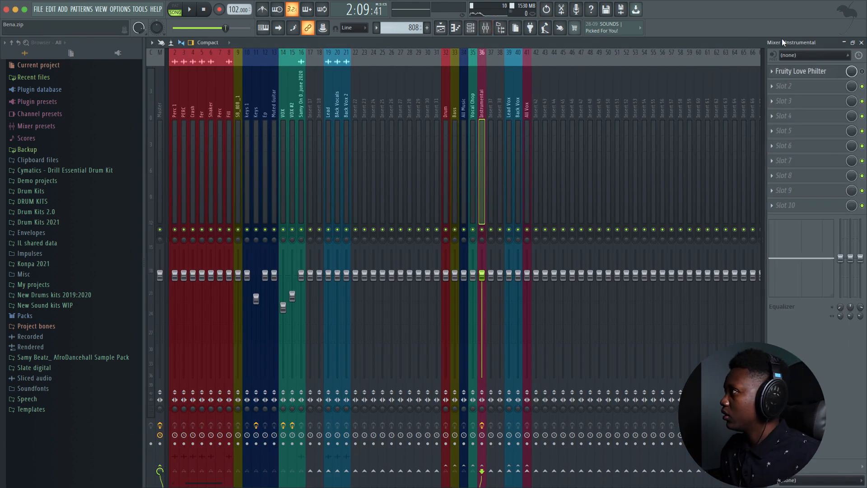
# Step: Play the arrangement from the start and unmute track 8
pyautogui.press('space')
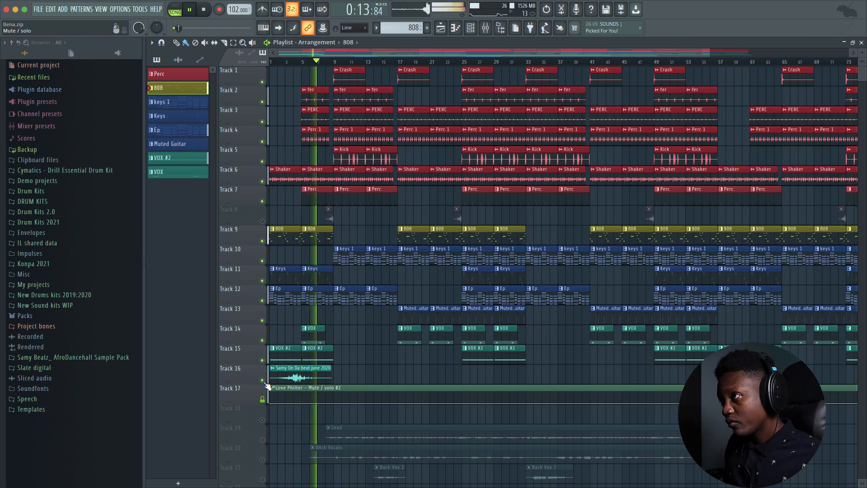
pyautogui.click(262, 220)
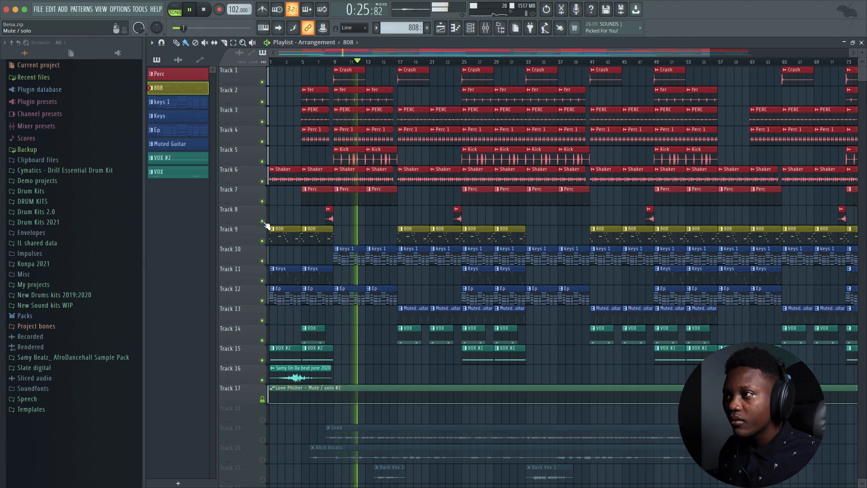
# Step: Play the arrangement from bar 8 and check the Lead Vox and Back Vox tracks in the mixer
pyautogui.press('space')
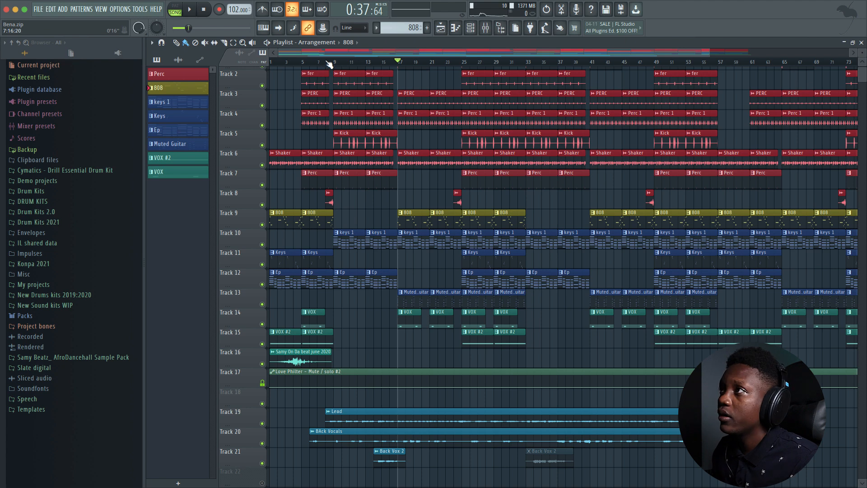
pyautogui.click(326, 64)
pyautogui.press('space')
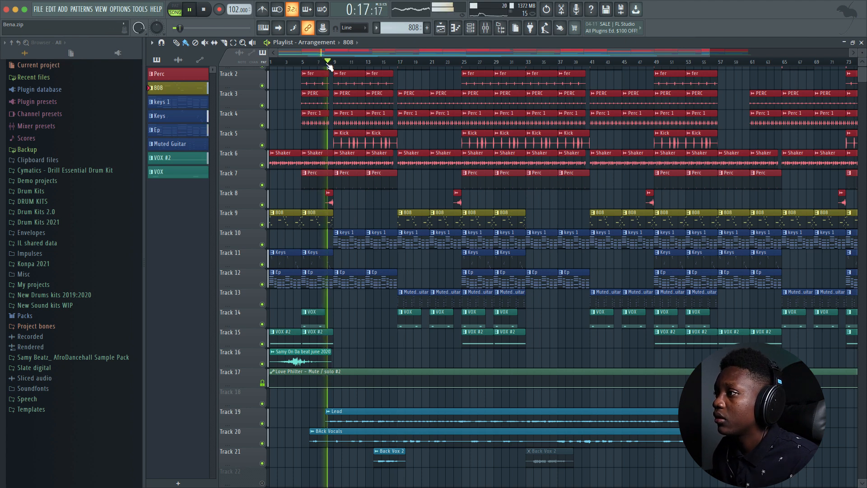
pyautogui.click(485, 27)
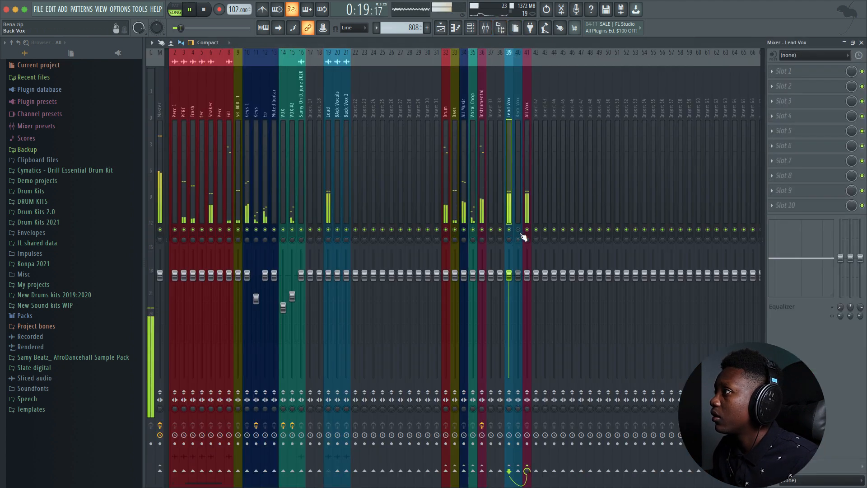
pyautogui.click(861, 43)
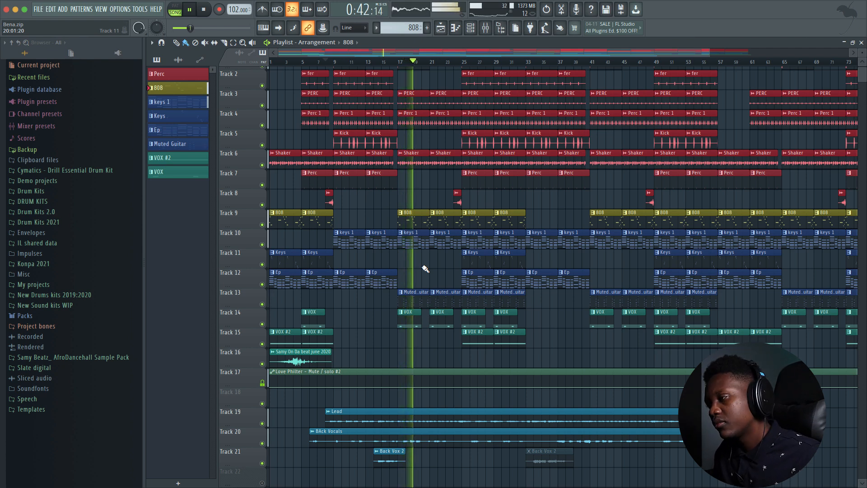
pyautogui.press('space')
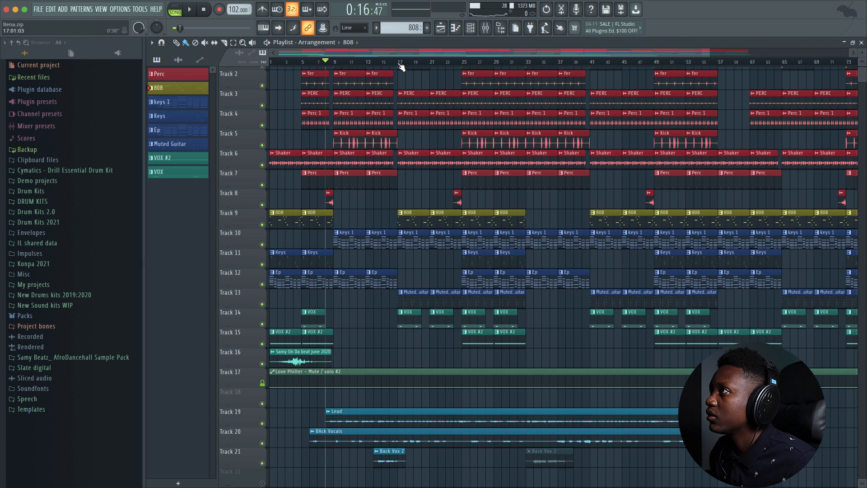
# Step: Listen to the vocals in the sections starting at bar 17 and bar 25, with the playhead back at bar 17
pyautogui.press('space')
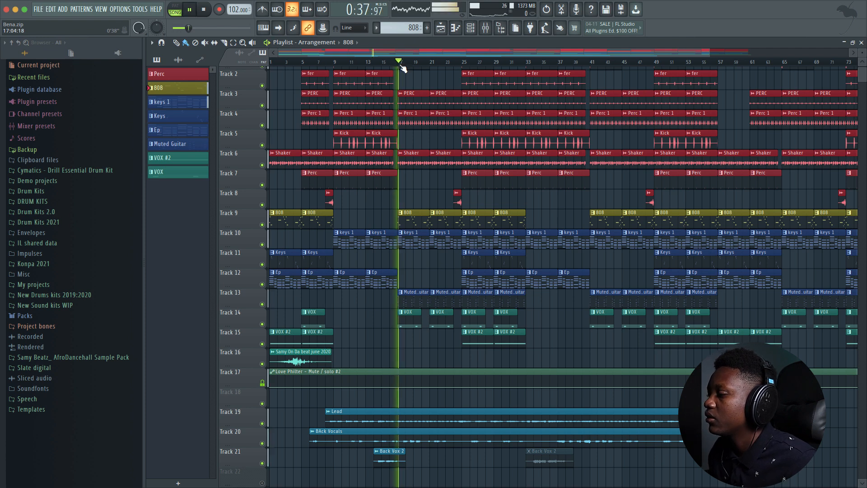
pyautogui.press('space')
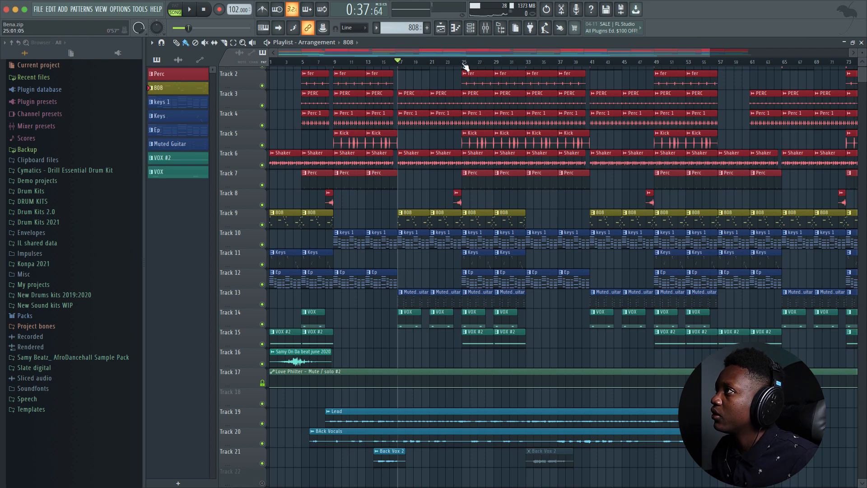
pyautogui.press('space')
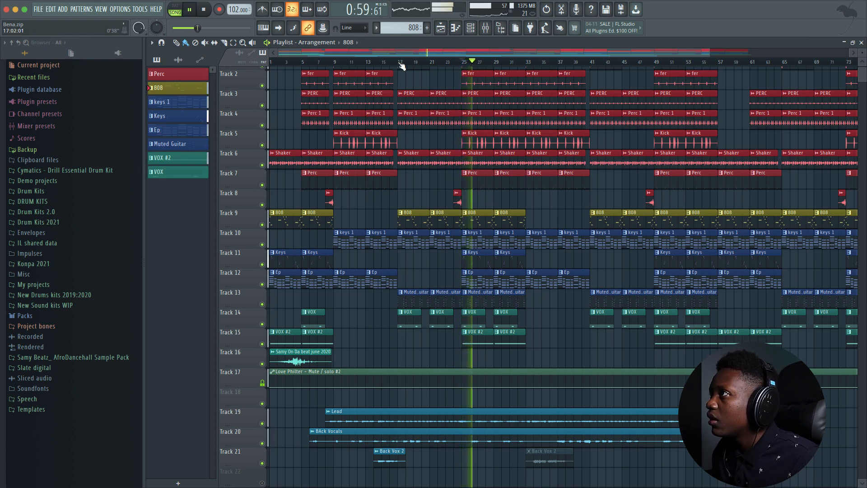
pyautogui.press('space')
# Step: Insert Vocal Rider Stereo in the first effect slot of the Lead Vox mixer track
pyautogui.click(485, 28)
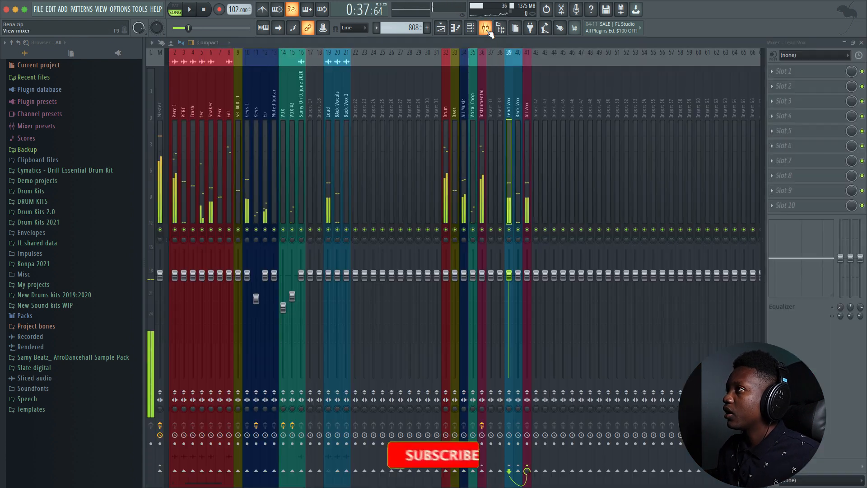
pyautogui.click(519, 108)
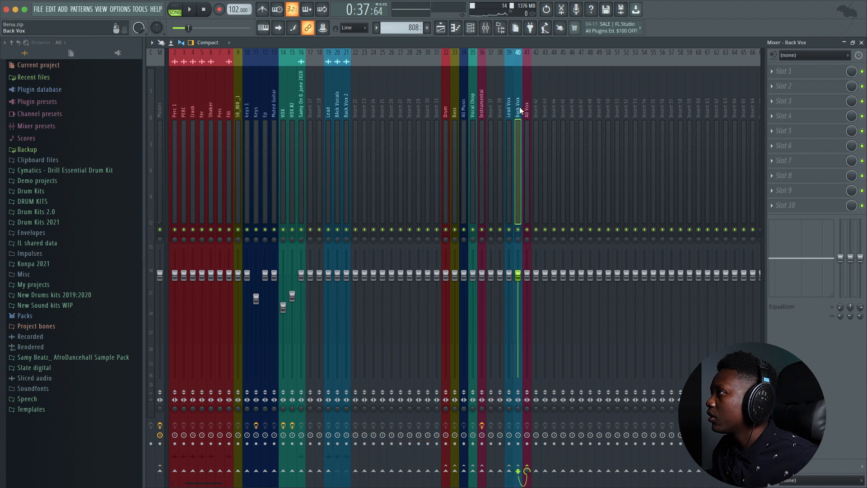
pyautogui.hscroll(1, 482, 105)
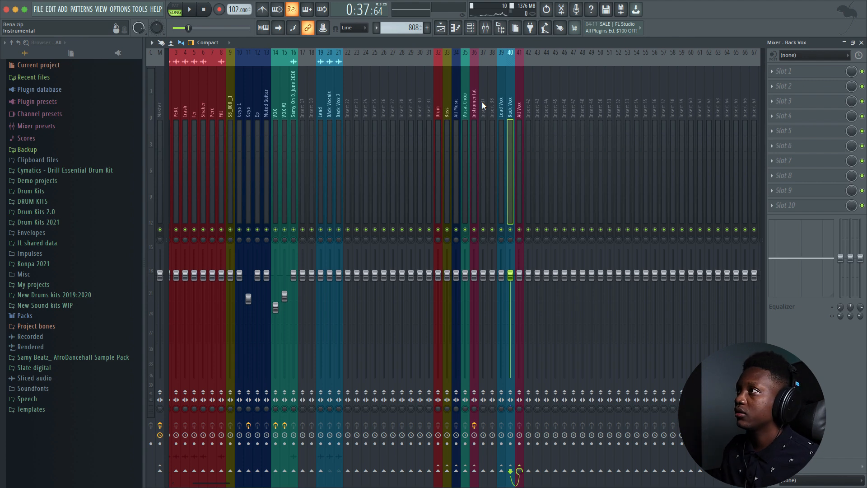
pyautogui.click(500, 107)
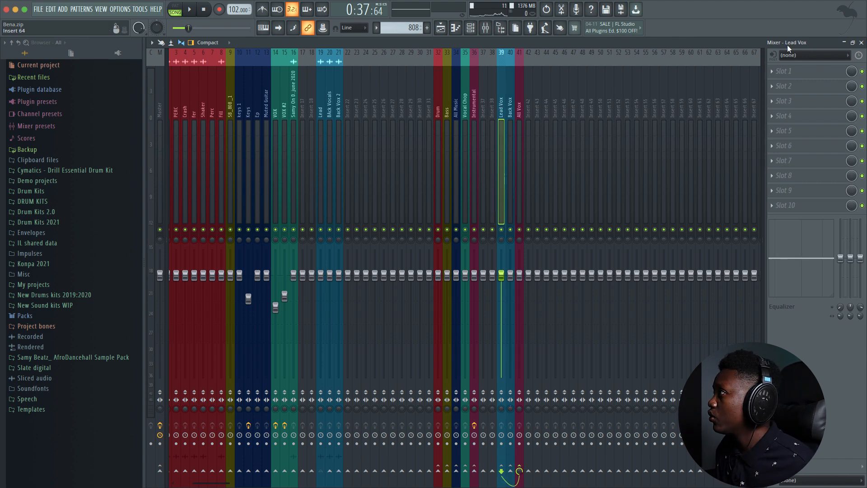
pyautogui.click(773, 72)
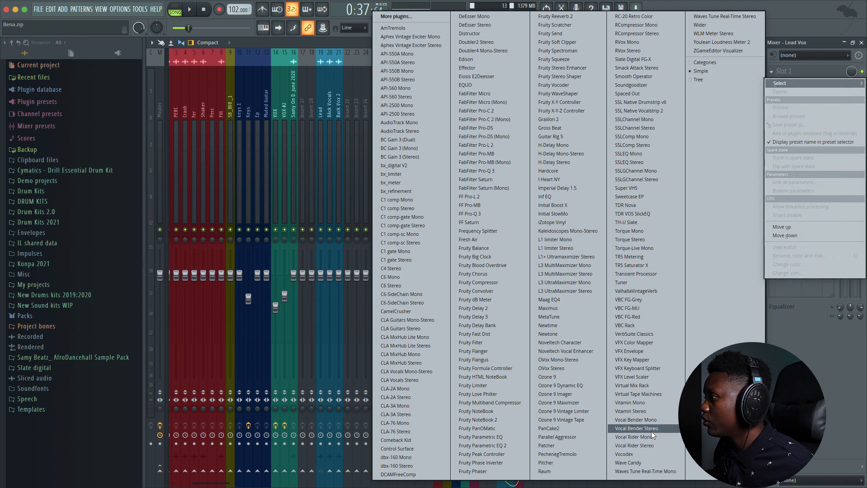
pyautogui.click(637, 445)
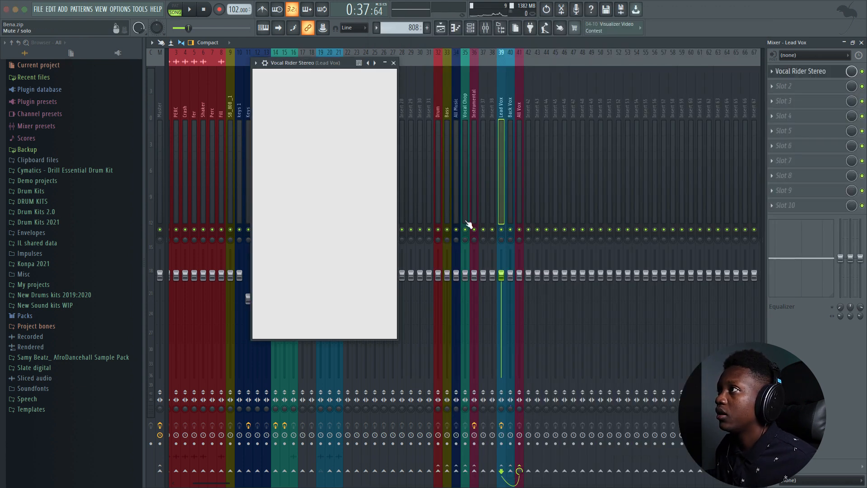
# Step: Load the Smooth Ride preset in Vocal Rider and check it during playback from bar 17
pyautogui.click(375, 63)
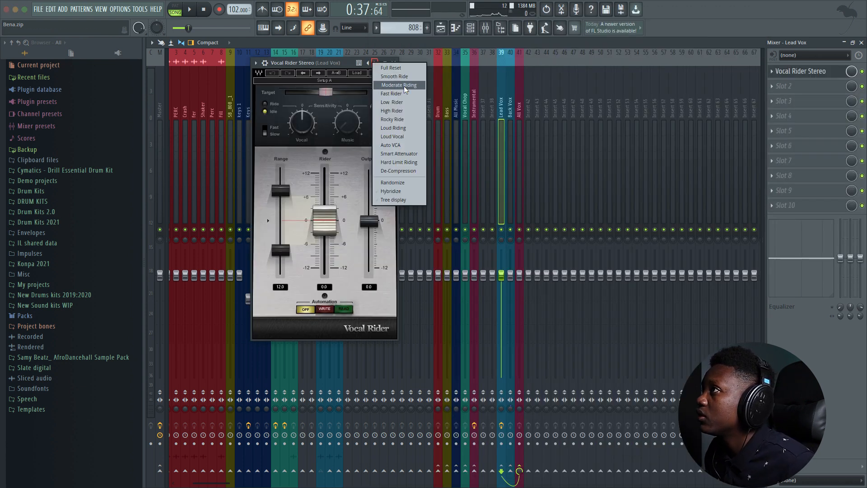
pyautogui.click(396, 76)
pyautogui.press('space')
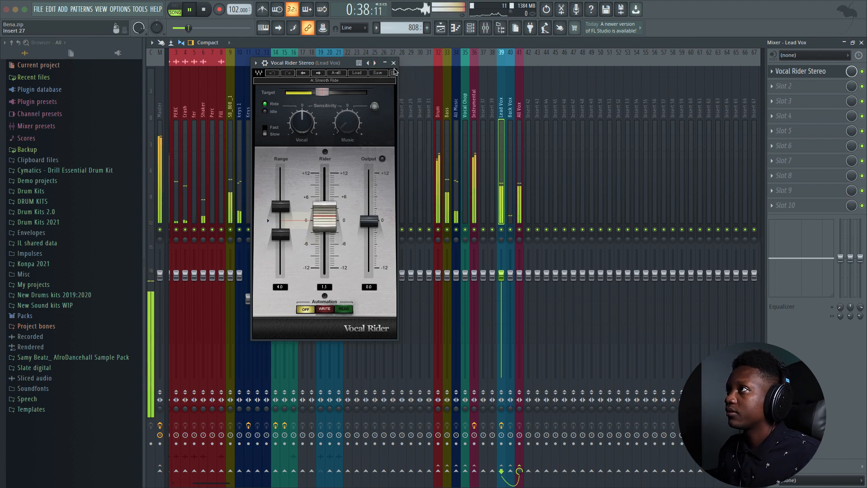
pyautogui.click(393, 63)
# Step: Mute the Back Vox mixer track and listen to the lead vocal in the mix
pyautogui.scroll(-1, 372, 207)
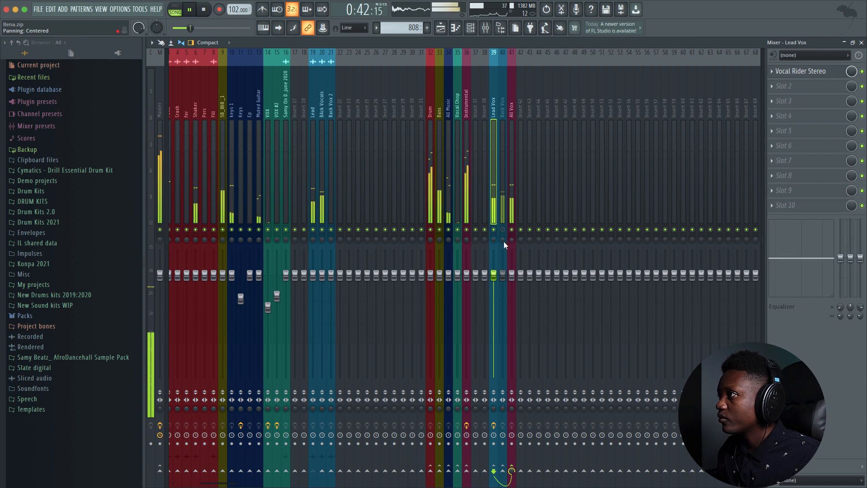
pyautogui.scroll(-1, 488, 210)
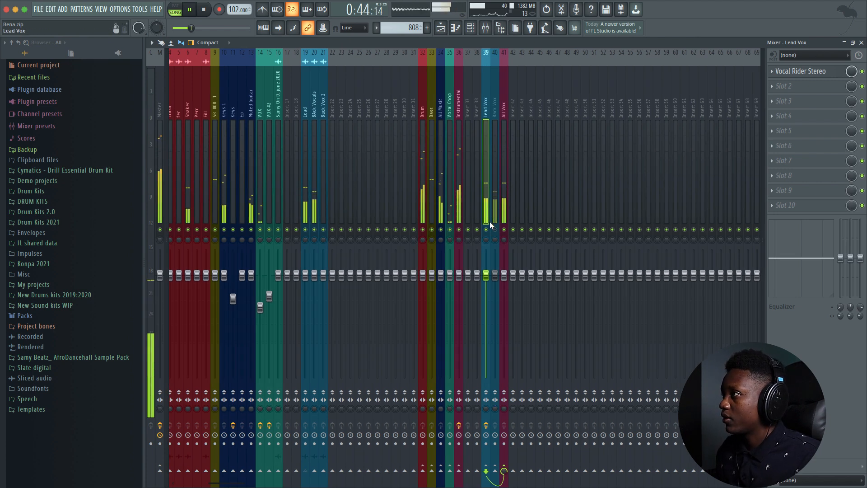
pyautogui.scroll(3, 486, 211)
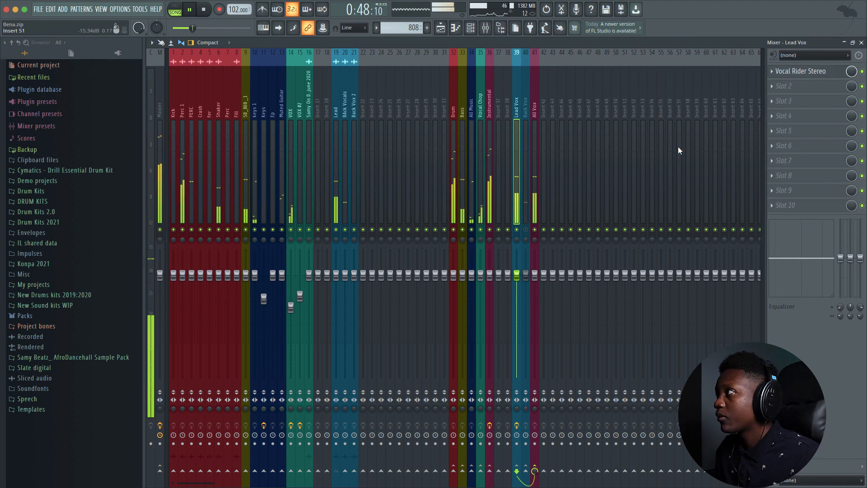
pyautogui.press('space')
# Step: Insert Virtual Mix Rack in the second effect slot of Lead Vox and clear its default module chain
pyautogui.click(771, 86)
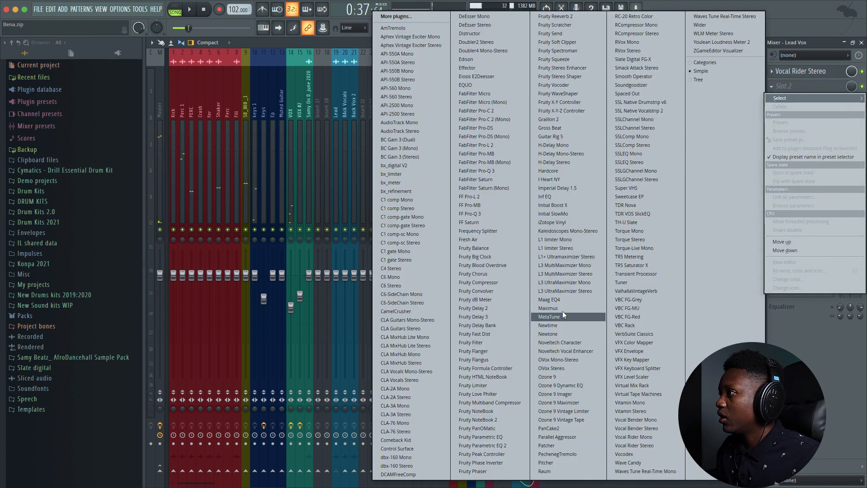
pyautogui.click(642, 386)
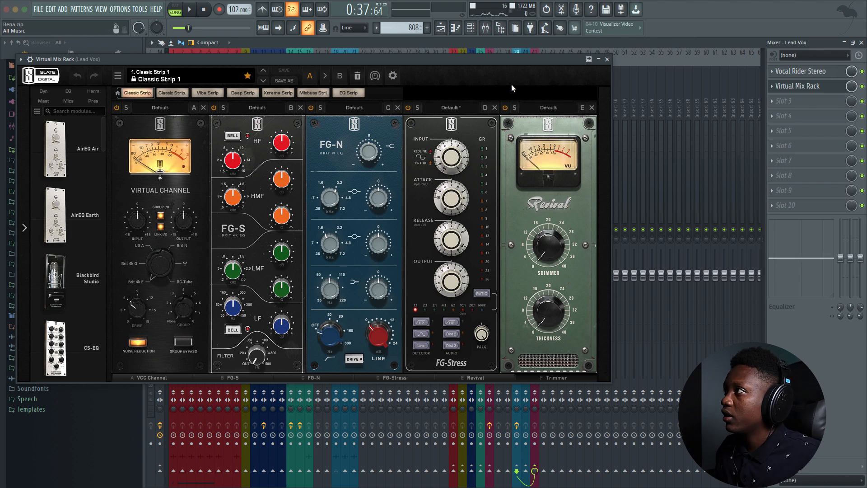
pyautogui.click(357, 76)
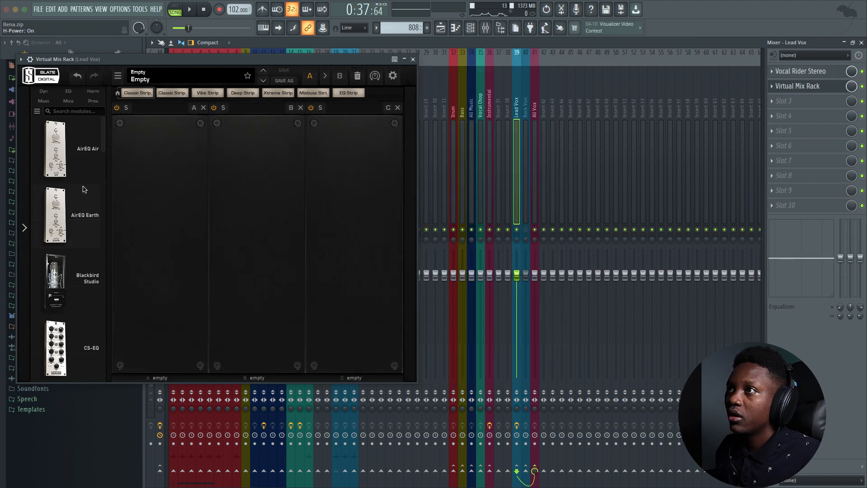
# Step: Add the Classic Tubes microphone module to the rack's first space and open its list of microphone models
pyautogui.click(68, 101)
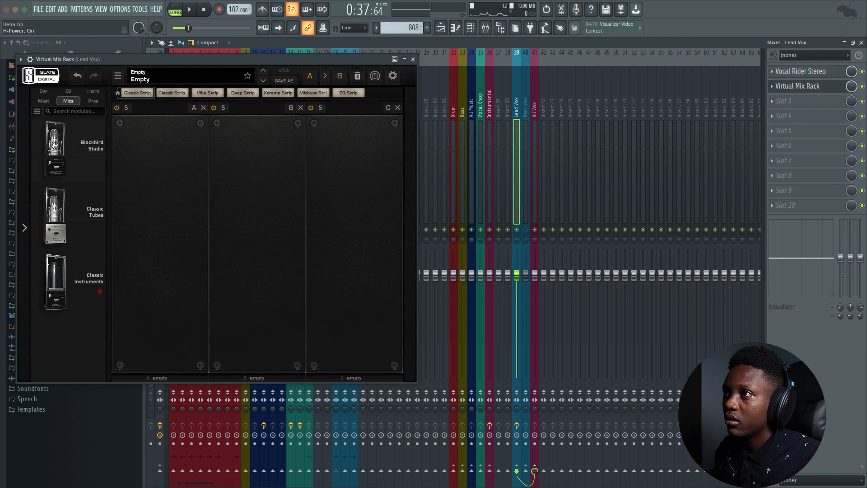
pyautogui.moveTo(56, 204); pyautogui.dragTo(190, 220)
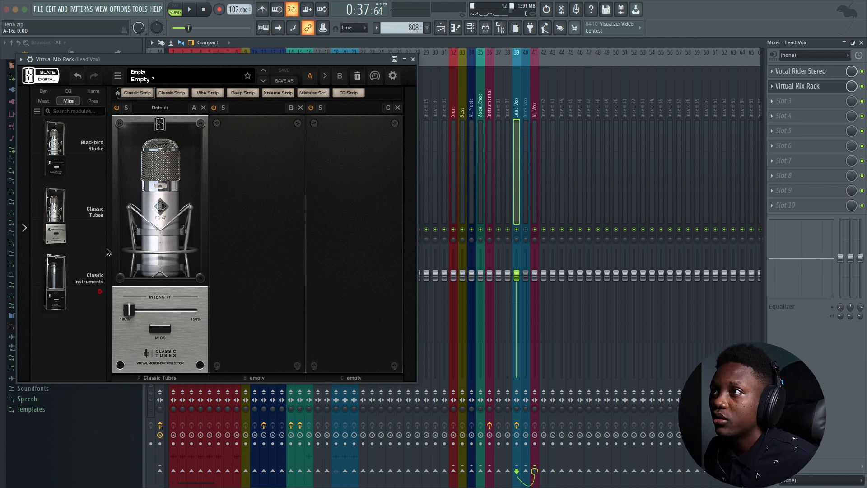
pyautogui.click(160, 329)
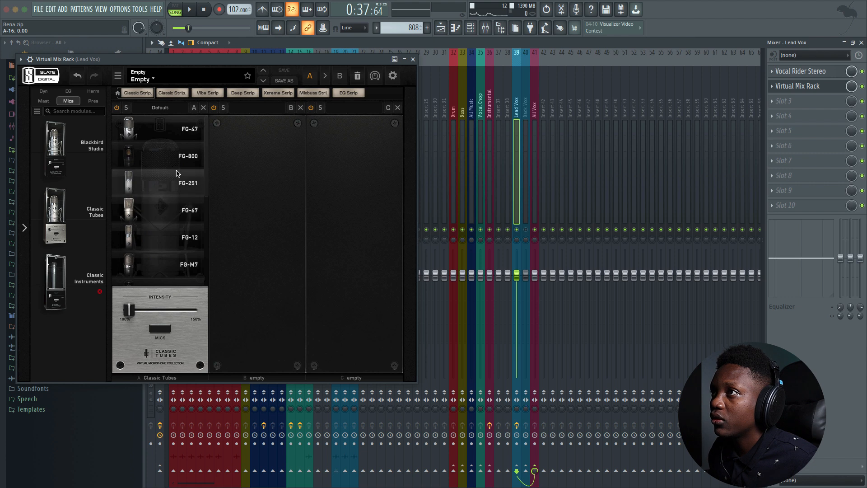
# Step: Audition several Classic Tubes microphone models on the lead vocal during playback, including FG-47, FG-251 and FG-M7
pyautogui.press('space')
pyautogui.click(144, 154)
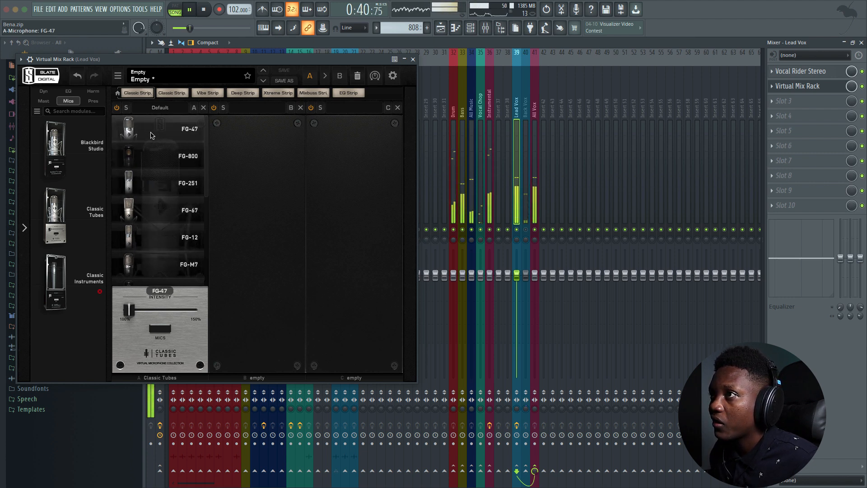
pyautogui.click(154, 185)
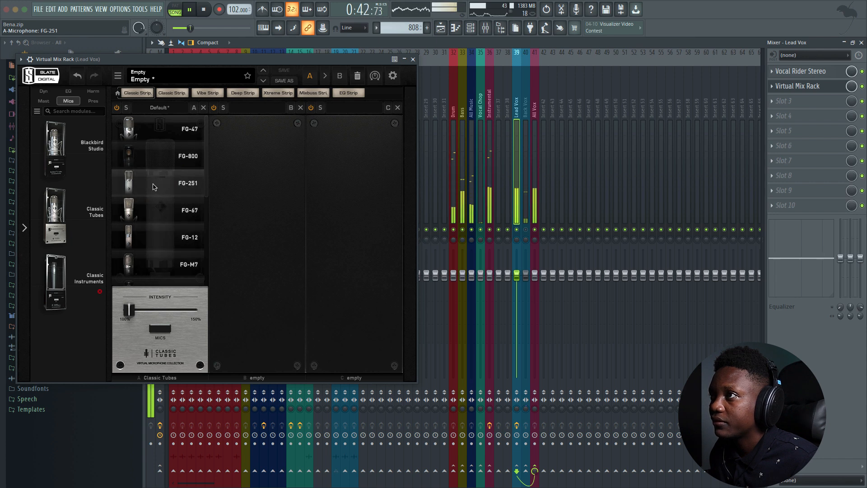
pyautogui.click(147, 217)
pyautogui.click(147, 238)
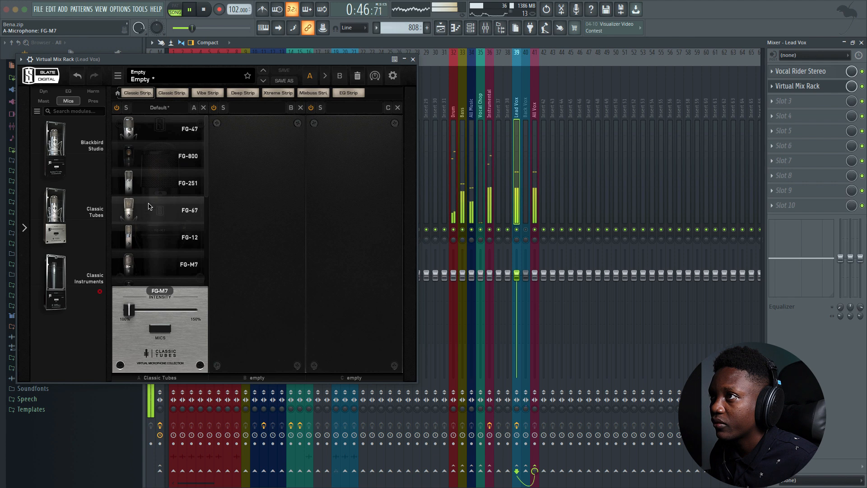
pyautogui.press('space')
# Step: Choose the FG-251 microphone model at 114% intensity and play the vocal through it
pyautogui.click(149, 183)
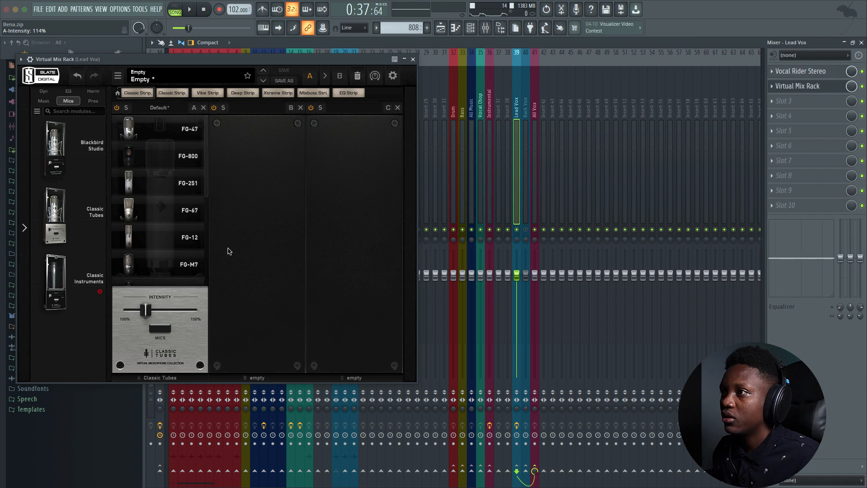
pyautogui.click(169, 340)
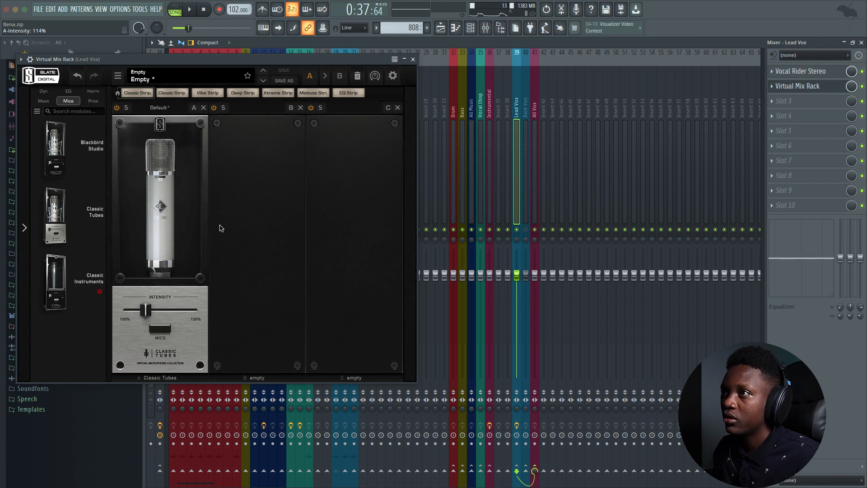
pyautogui.press('space')
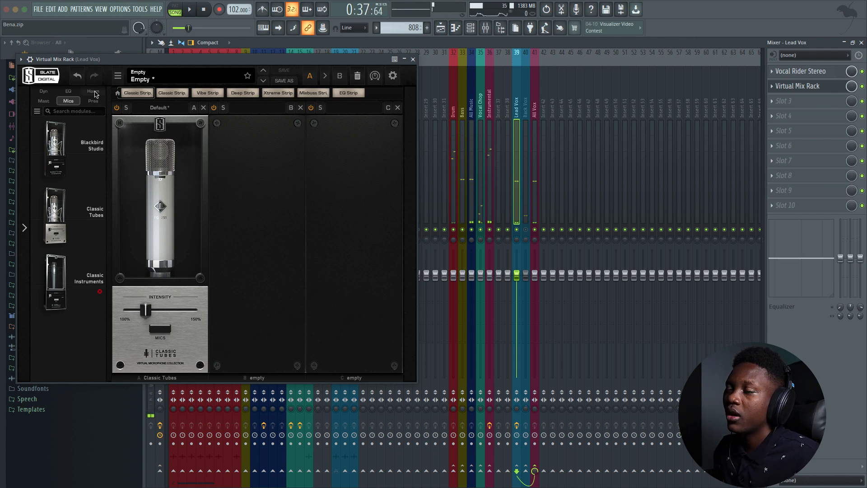
# Step: Add a VCC MixBuss module with the RC-Tube console ahead of Classic Tubes and raise its input during playback
pyautogui.click(94, 91)
pyautogui.scroll(-5, 73, 266)
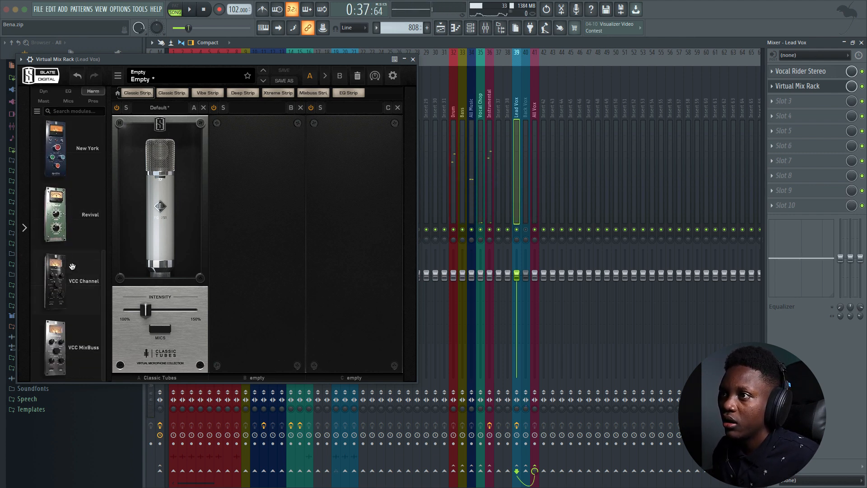
pyautogui.moveTo(60, 354); pyautogui.dragTo(163, 267)
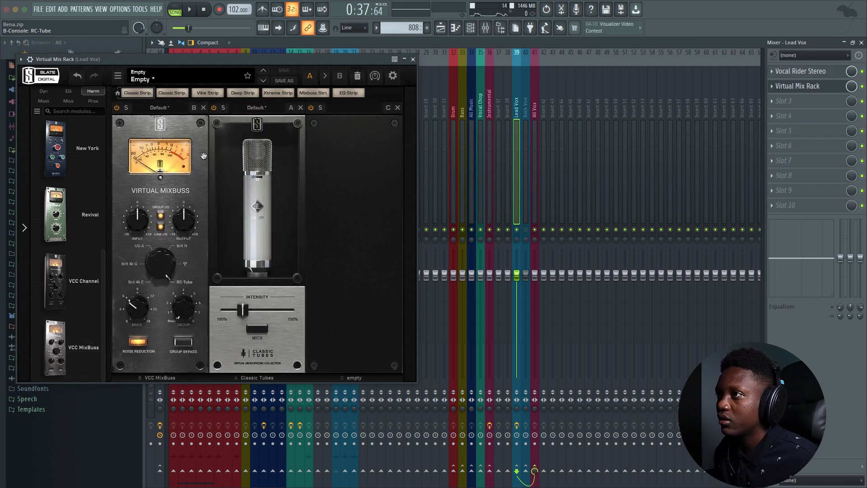
pyautogui.press('space')
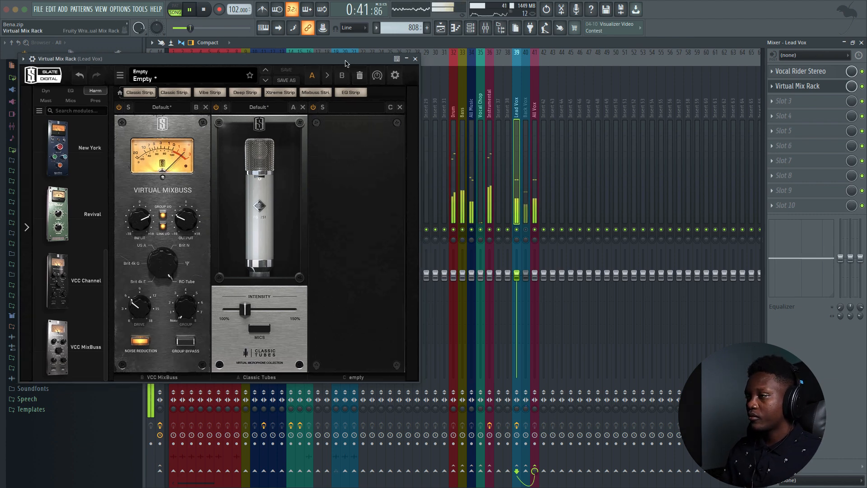
pyautogui.moveTo(347, 63); pyautogui.dragTo(619, 42)
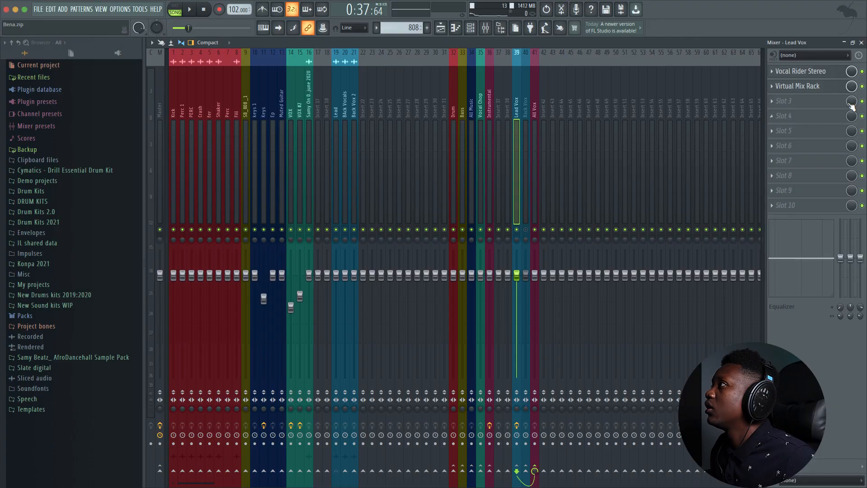
# Step: Load MetaTune into the third effect slot of Lead Vox and set its scale to C# minor
pyautogui.click(780, 99)
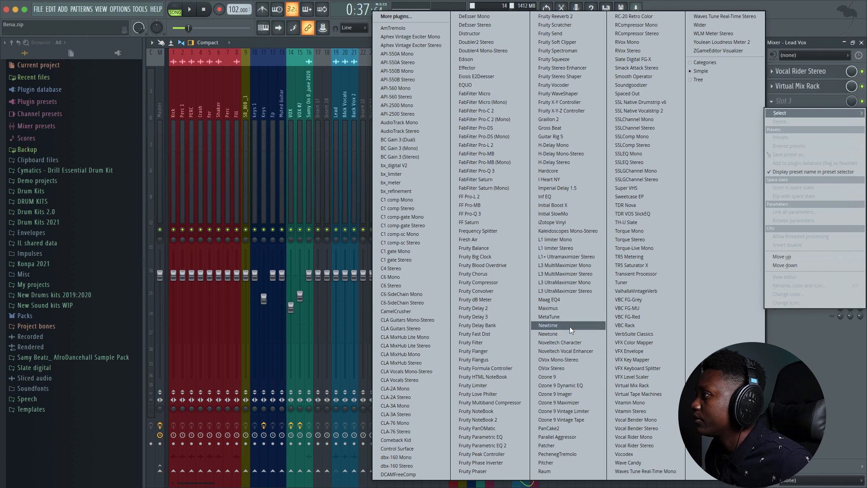
pyautogui.click(380, 278)
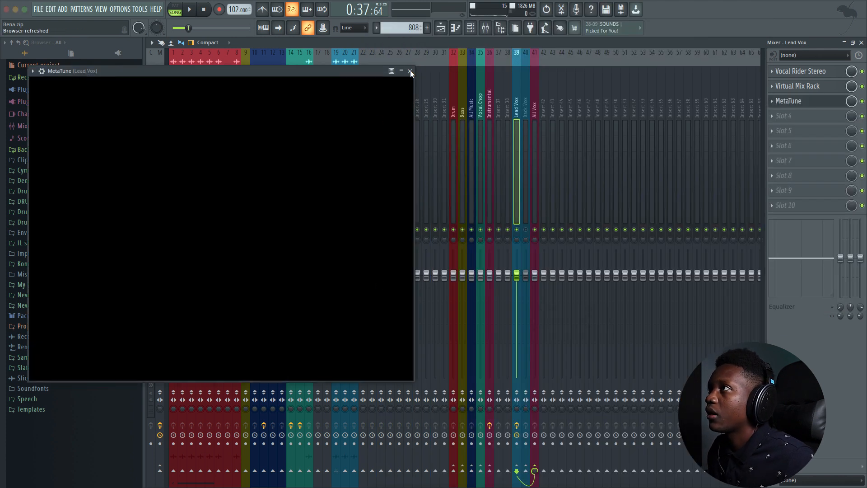
pyautogui.moveTo(279, 71); pyautogui.dragTo(432, 120)
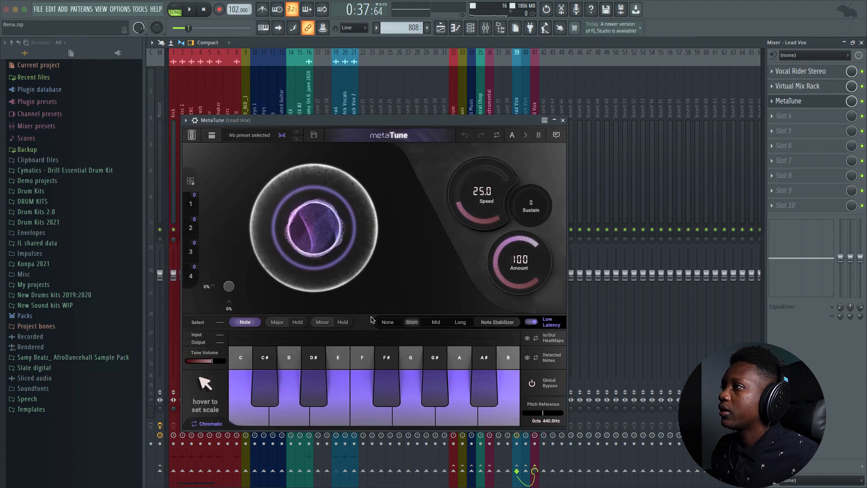
pyautogui.moveTo(210, 400)
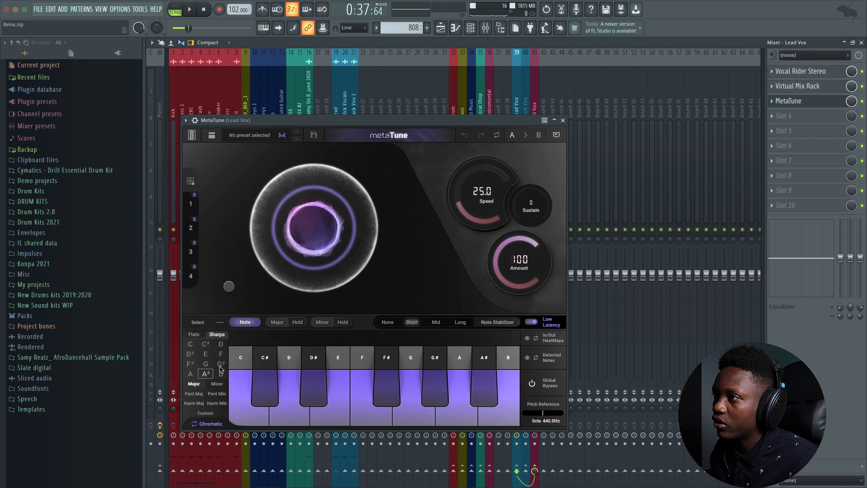
pyautogui.click(206, 344)
pyautogui.click(216, 408)
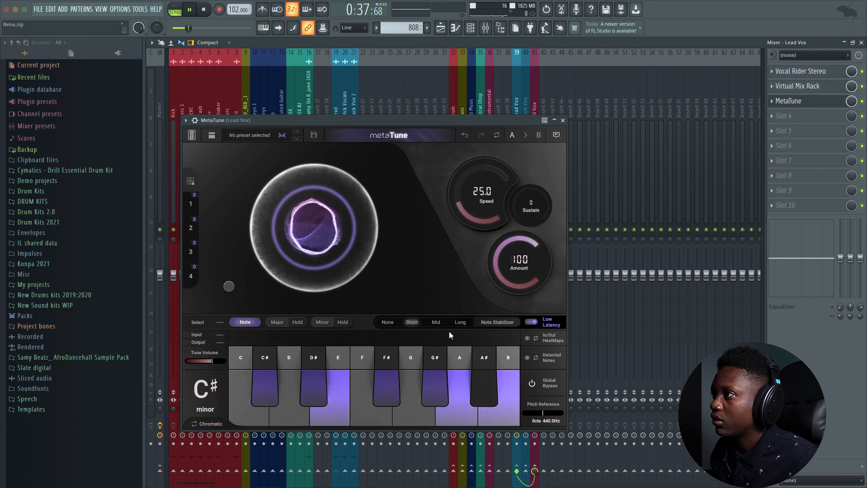
# Step: Set MetaTune's speed to about 2.1 ms and its amount to 89.8 during playback, and close its window
pyautogui.press('space')
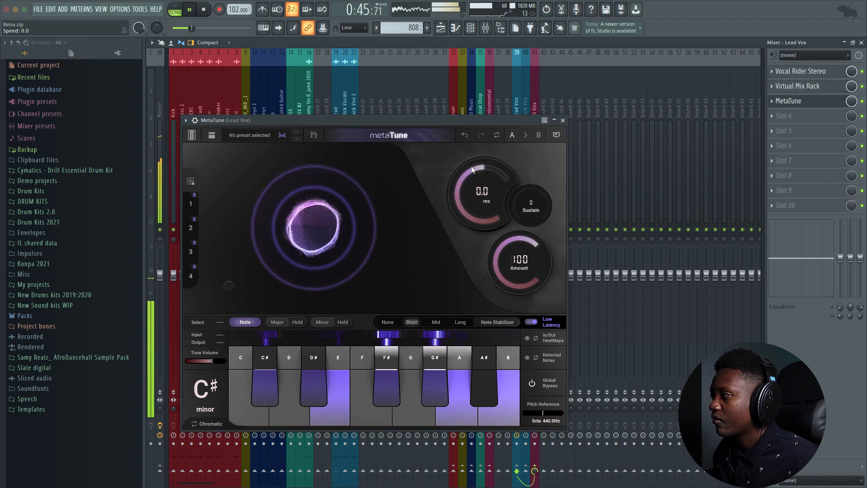
pyautogui.moveTo(490, 269)
pyautogui.mouseDown()
pyautogui.moveTo(485, 279)
pyautogui.moveTo(486, 254)
pyautogui.mouseUp()
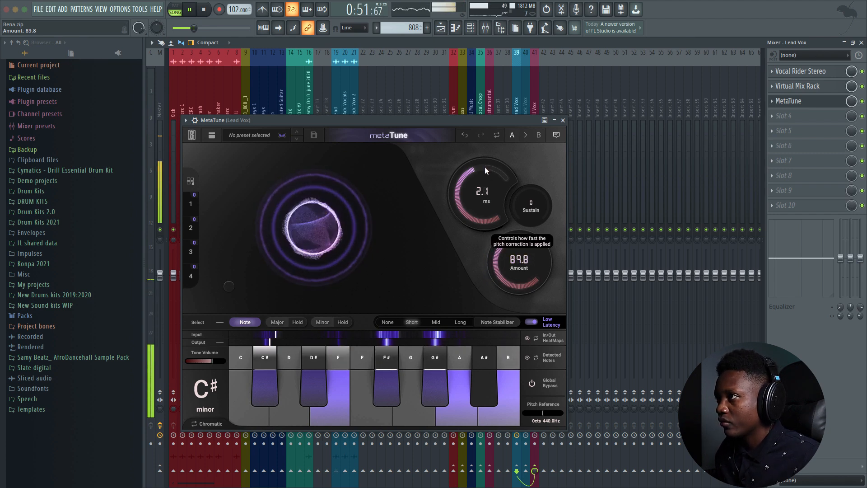
pyautogui.click(562, 120)
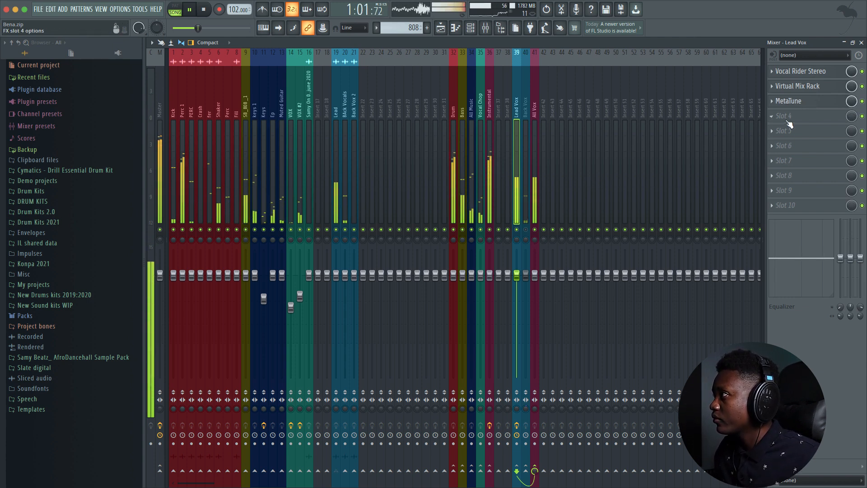
pyautogui.press('space')
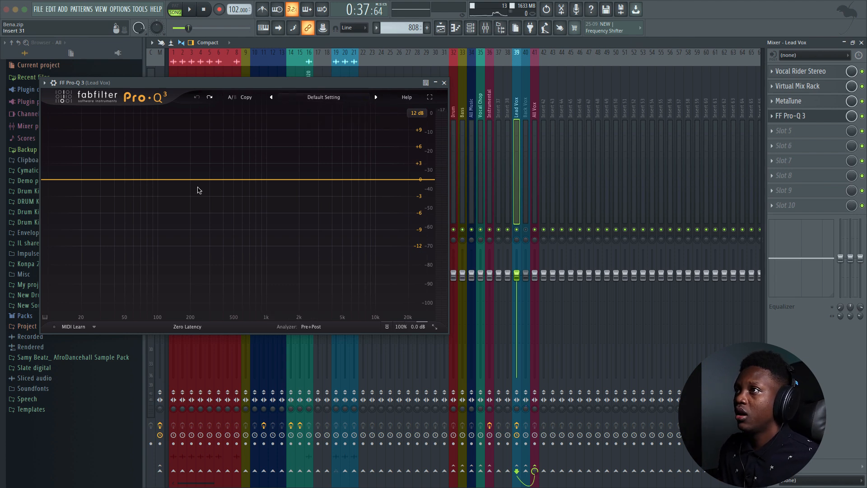
# Step: Apply the Low Cut preset in Pro-Q 3 and tune the cut to 103.33 Hz, Q 0.883 and 30 dB/oct
pyautogui.click(318, 98)
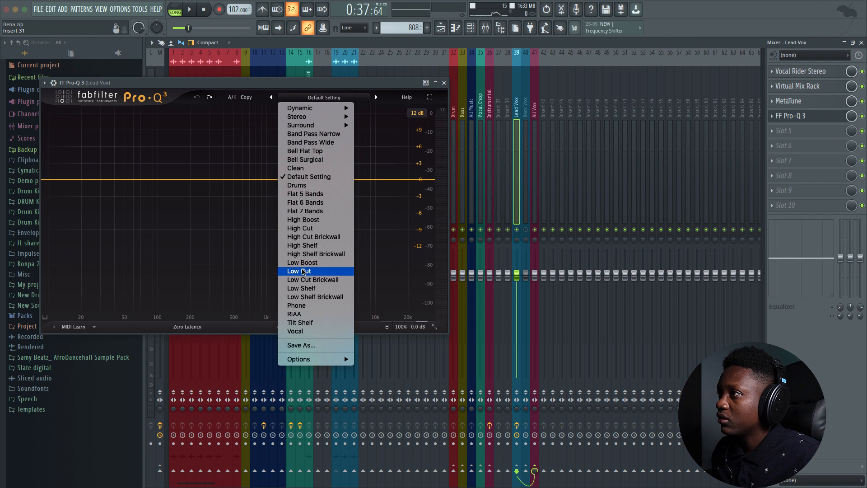
pyautogui.click(286, 270)
pyautogui.moveTo(134, 183)
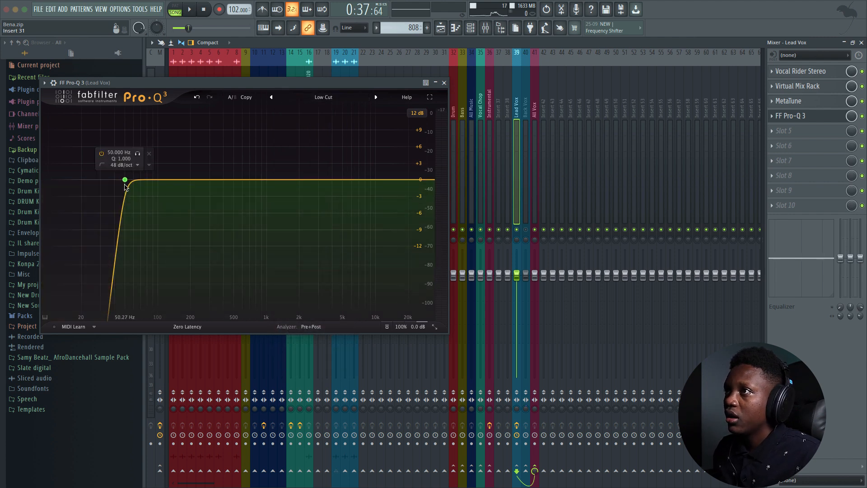
pyautogui.moveTo(125, 181); pyautogui.dragTo(162, 190)
pyautogui.press('space')
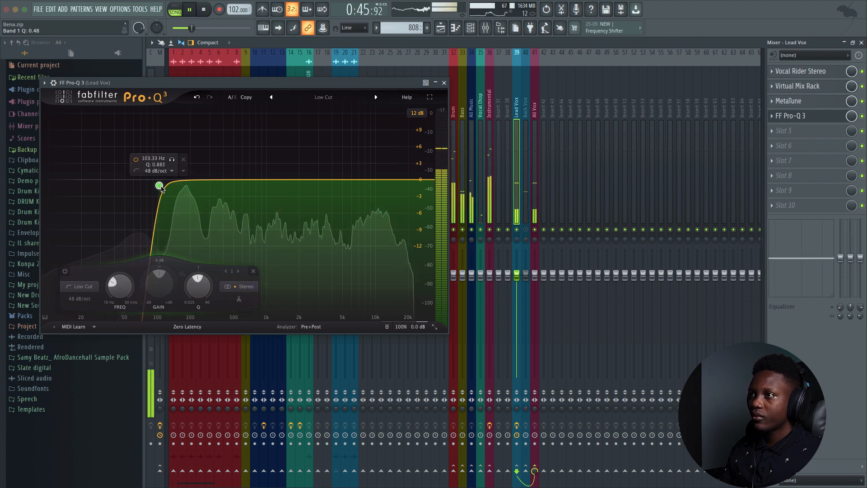
pyautogui.press('space')
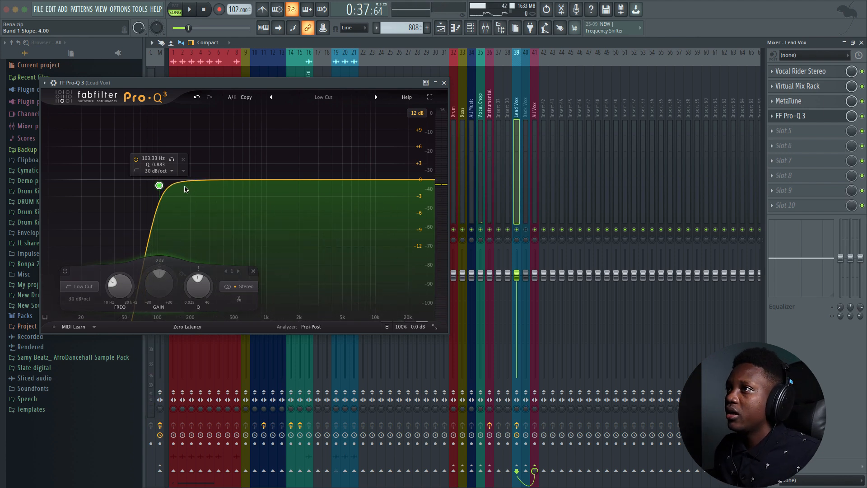
# Step: Add a second bell band, sweep it soloed, and make it a narrow cut of -4.36 dB at 216.73 Hz with Q 11.28
pyautogui.moveTo(209, 181); pyautogui.dragTo(212, 169)
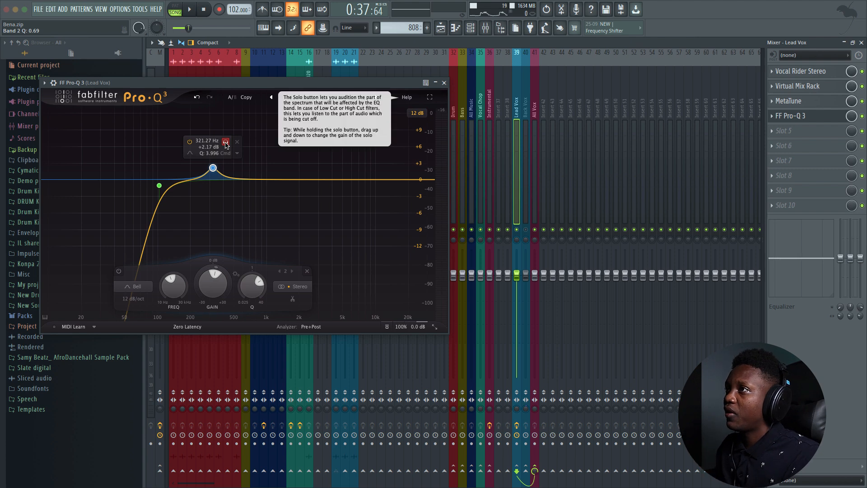
pyautogui.press('space')
pyautogui.moveTo(350, 85); pyautogui.dragTo(420, 91)
pyautogui.moveTo(273, 150)
pyautogui.mouseDown()
pyautogui.moveTo(263, 150)
pyautogui.moveTo(278, 149)
pyautogui.mouseUp()
pyautogui.moveTo(261, 283); pyautogui.dragTo(257, 286)
pyautogui.press('space')
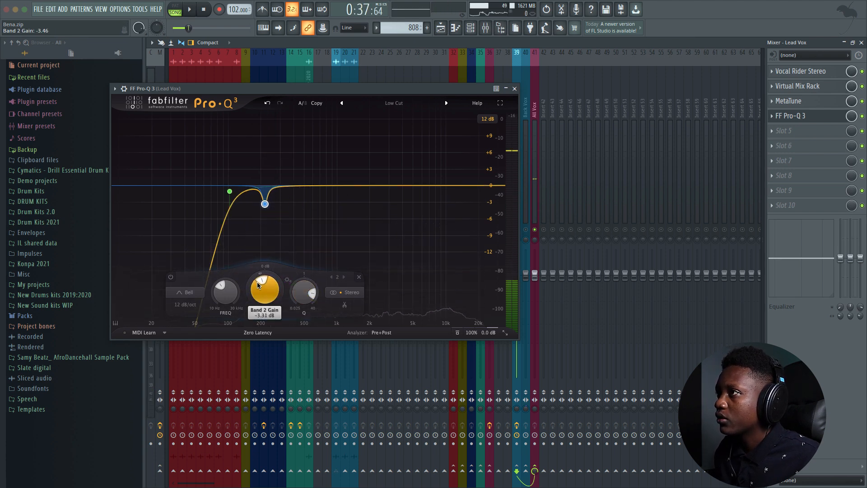
pyautogui.press('space')
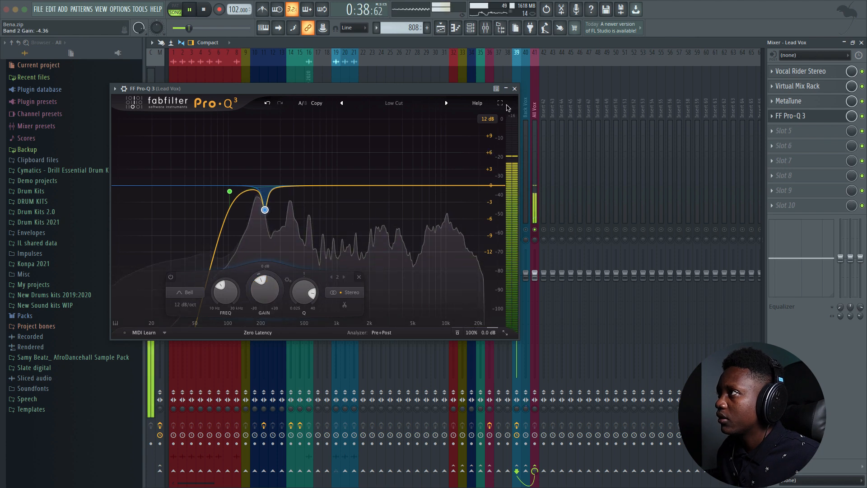
# Step: Close the equalizer, take the Lead Vox track out of solo and play the vocal within the full mix
pyautogui.click(515, 89)
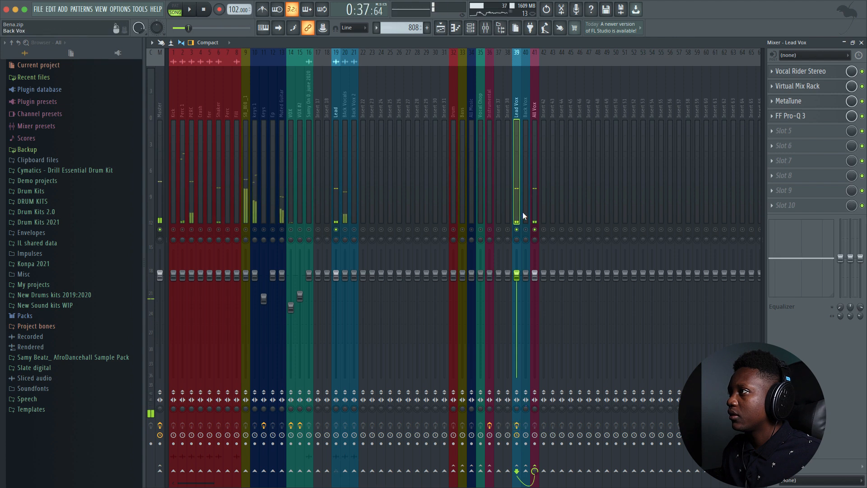
pyautogui.click(518, 230)
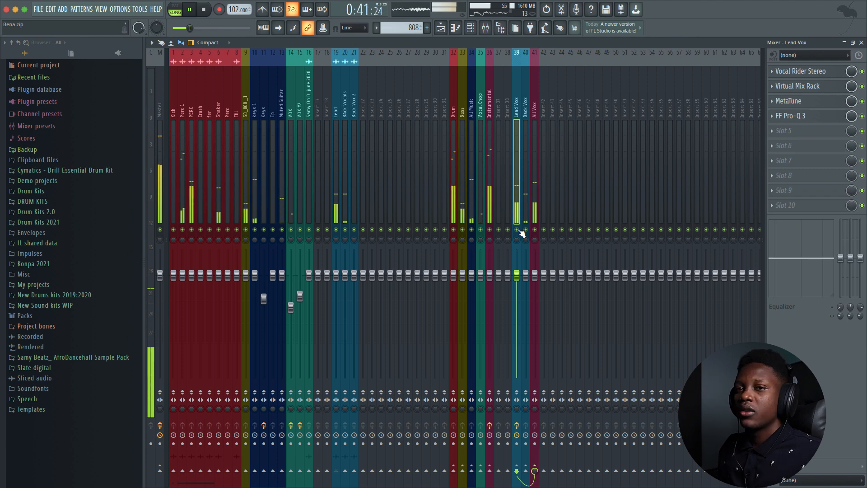
pyautogui.press('space')
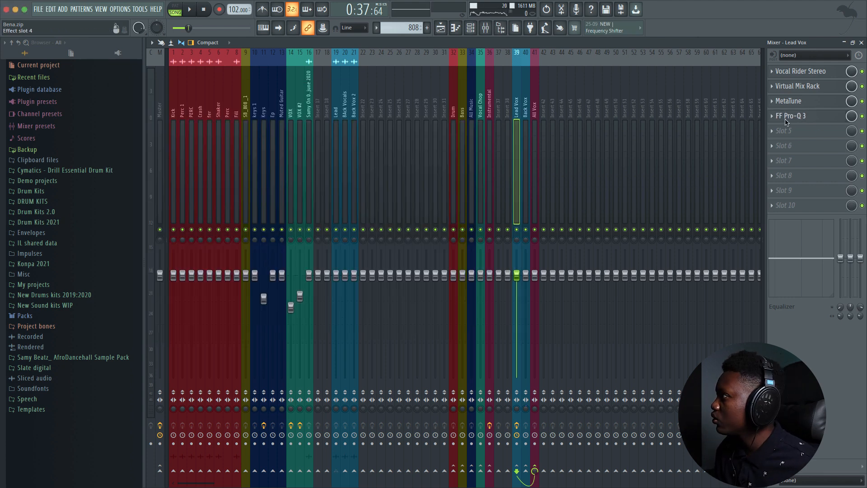
# Step: Reopen Pro-Q 3 and add a third narrow bell band with Q 11.12, sweeping it soloed around 425 Hz during playback
pyautogui.click(790, 116)
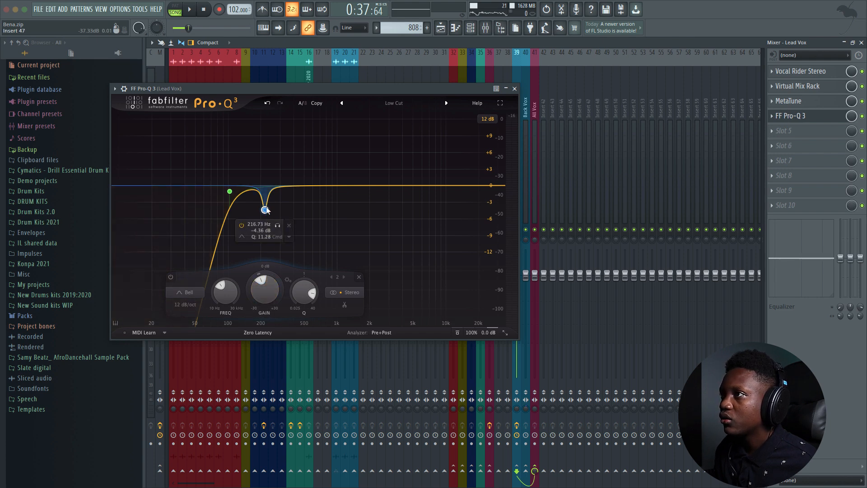
pyautogui.press('space')
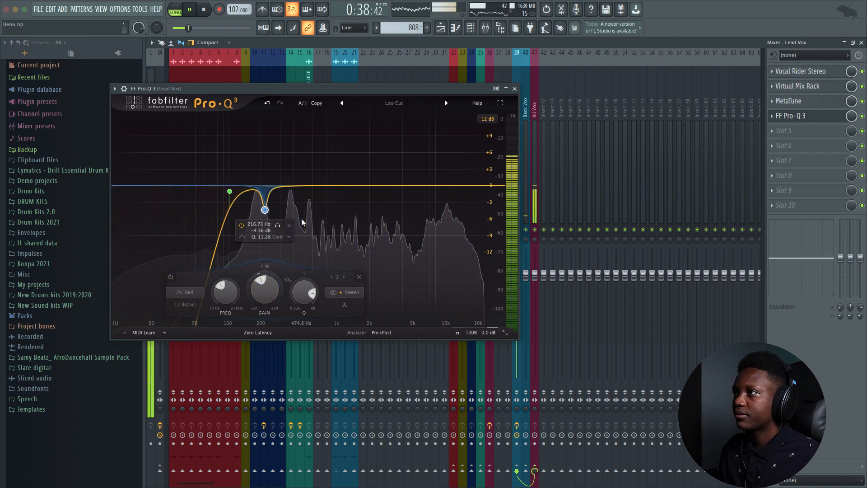
pyautogui.press('space')
pyautogui.moveTo(310, 186); pyautogui.dragTo(309, 173)
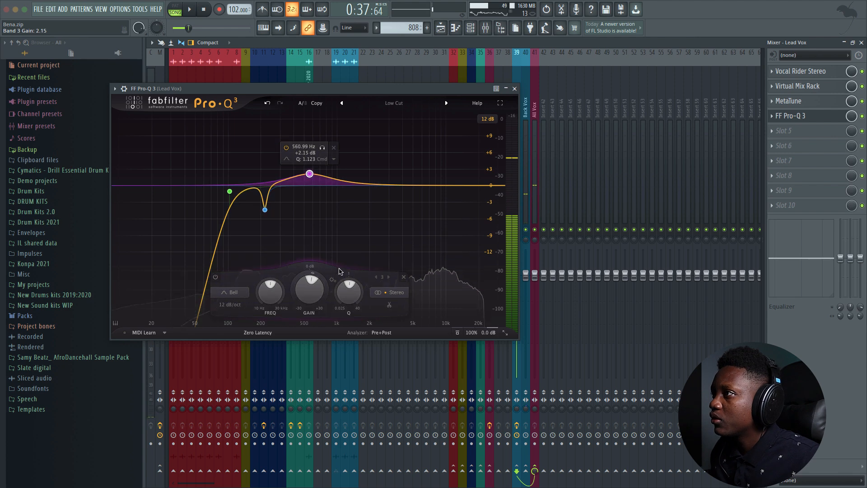
pyautogui.moveTo(346, 278); pyautogui.dragTo(348, 255)
pyautogui.moveTo(312, 172)
pyautogui.press('space')
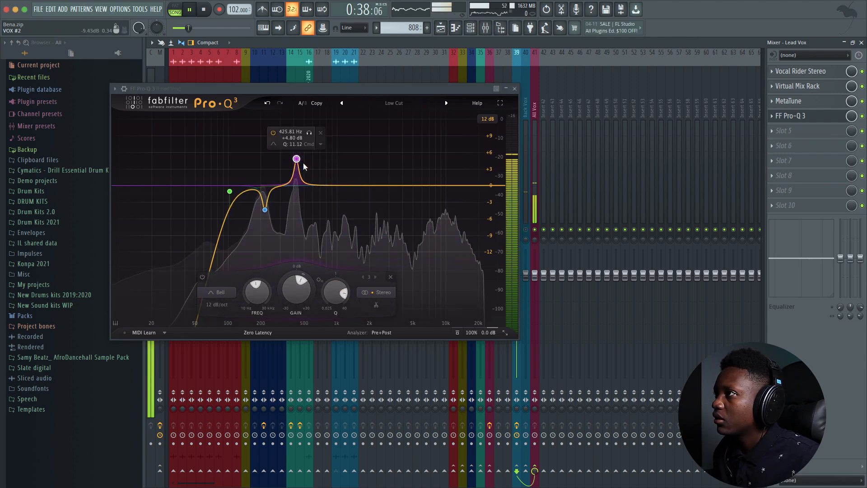
pyautogui.moveTo(322, 144)
pyautogui.mouseDown()
pyautogui.moveTo(298, 137)
pyautogui.moveTo(308, 138)
pyautogui.mouseUp()
pyautogui.press('space')
# Step: Turn the third band into a cut of nearly 3 dB, play the vocal with it and close the equalizer
pyautogui.moveTo(287, 294); pyautogui.dragTo(286, 300)
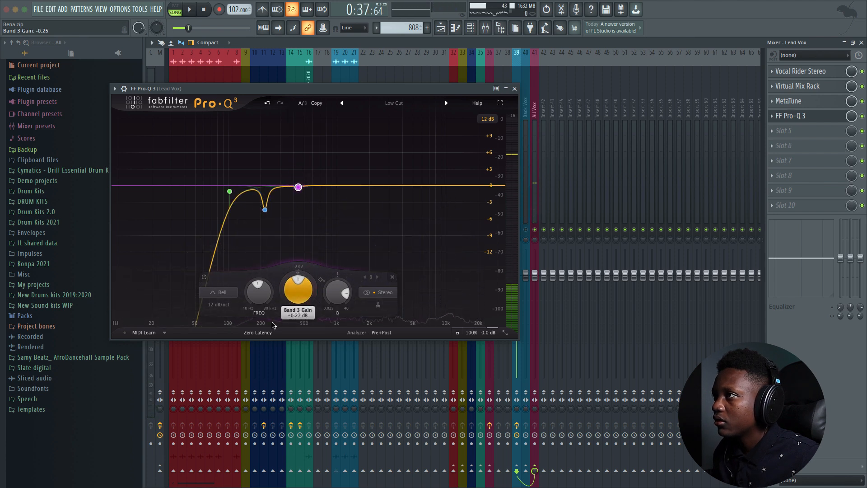
pyautogui.press('space')
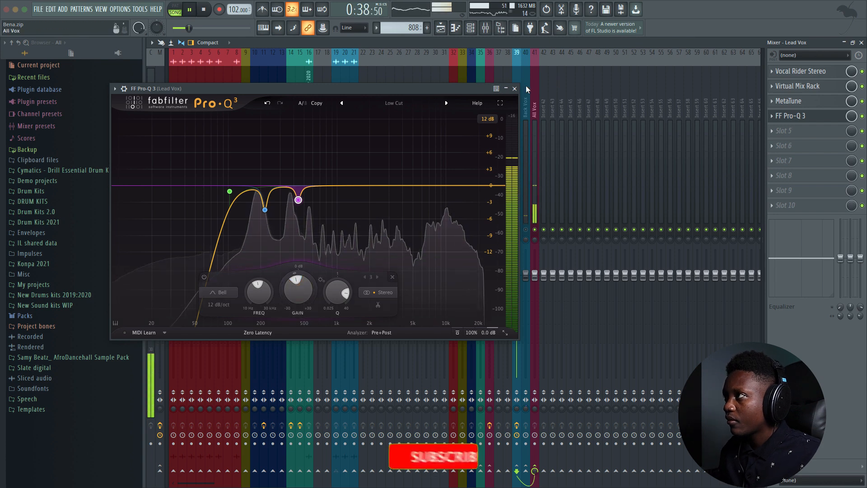
pyautogui.click(514, 89)
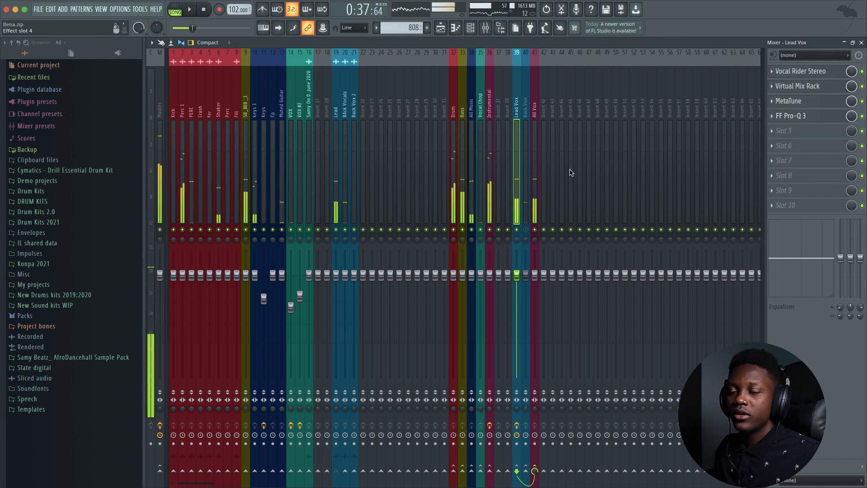
# Step: Add a fourth bell band boosting 1.27 dB at 2092.3 Hz with Q 1.836, auditioning it soloed and within the whole vocal
pyautogui.moveTo(374, 188); pyautogui.dragTo(370, 183)
pyautogui.press('space')
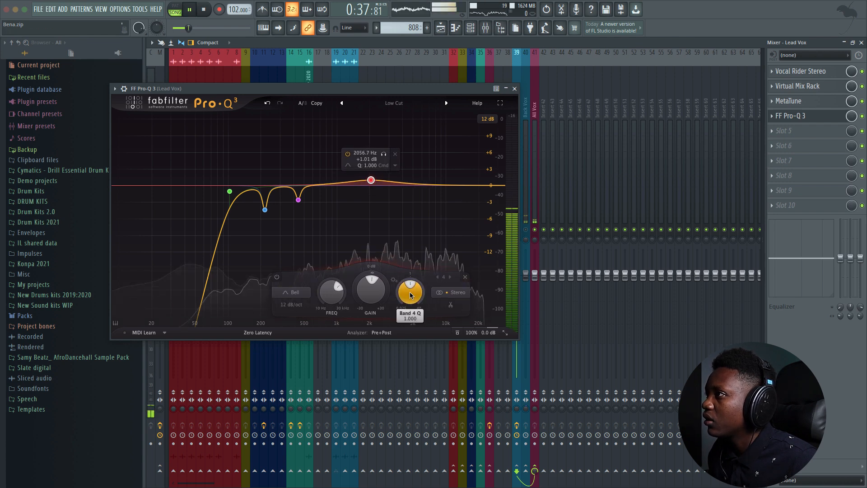
pyautogui.click(380, 154)
pyautogui.moveTo(378, 155); pyautogui.dragTo(371, 179)
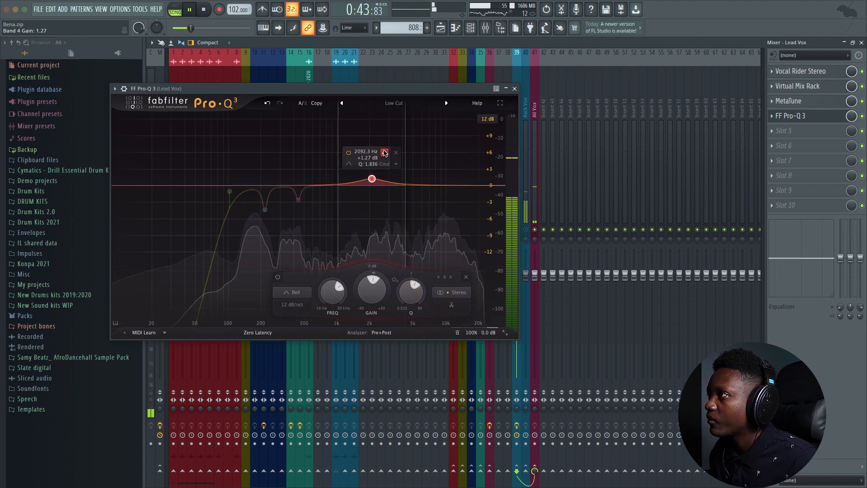
pyautogui.press('space')
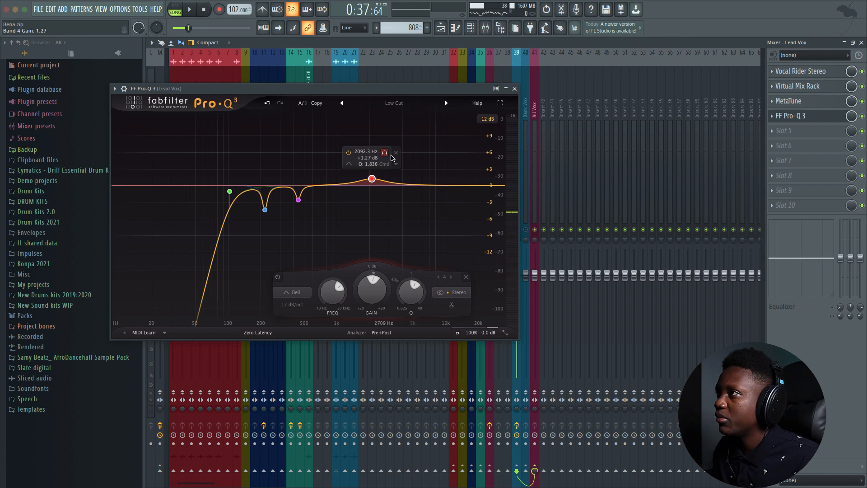
pyautogui.press('space')
pyautogui.click(386, 155)
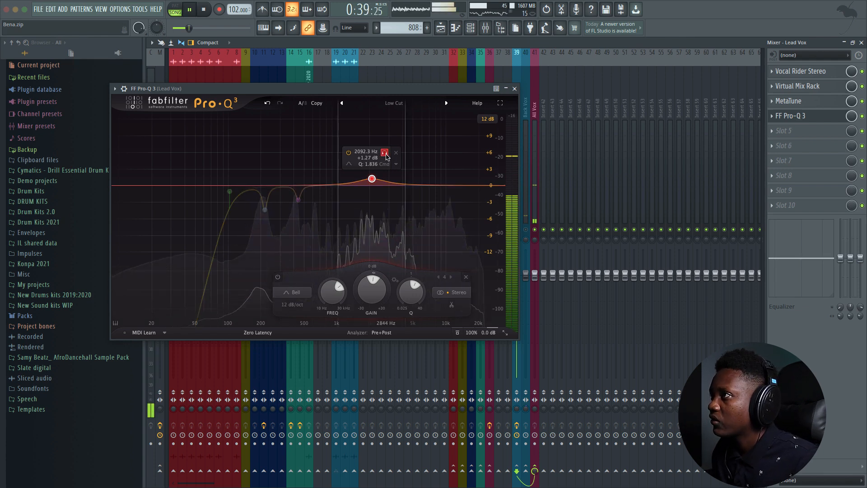
pyautogui.click(385, 154)
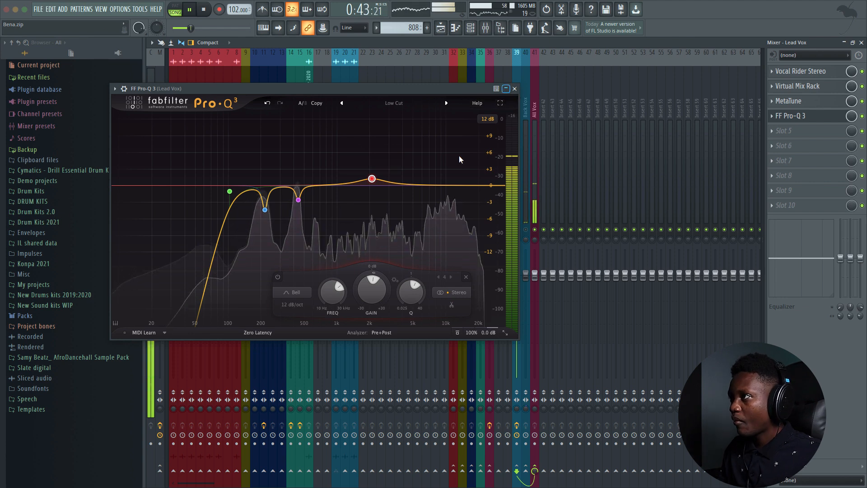
pyautogui.press('space')
# Step: Add a fifth bell band above 8 kHz with Q 14.23, sweep it soloed, and set its gain to -5.05 dB
pyautogui.click(439, 180)
pyautogui.moveTo(435, 291); pyautogui.dragTo(441, 253)
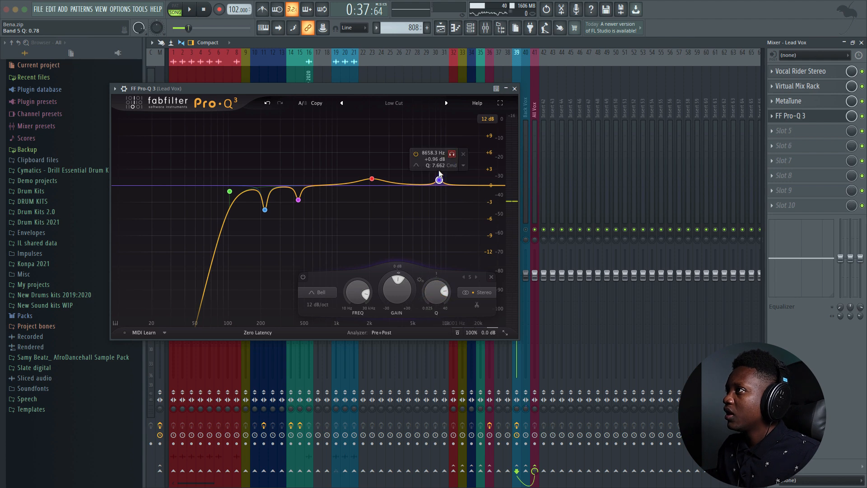
pyautogui.moveTo(439, 180); pyautogui.dragTo(439, 165)
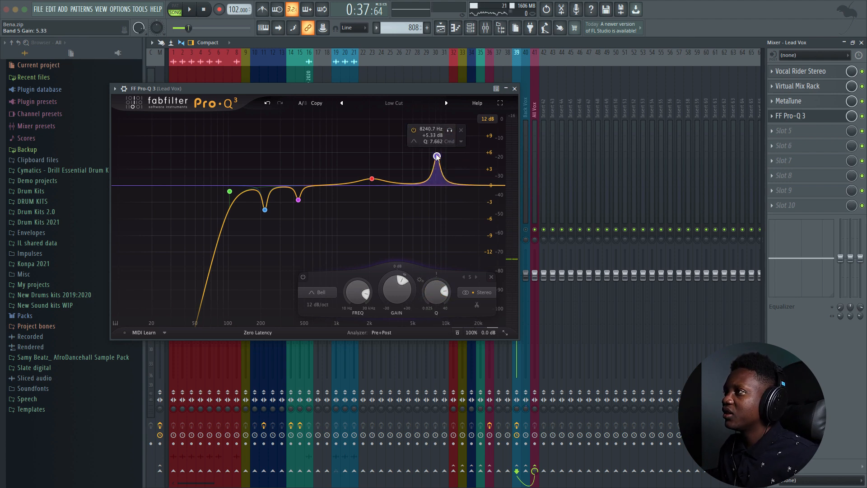
pyautogui.moveTo(434, 285); pyautogui.dragTo(434, 281)
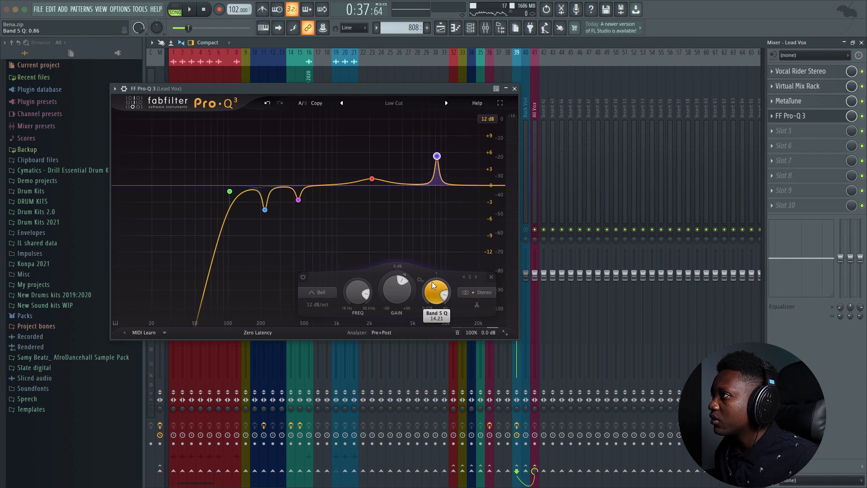
pyautogui.moveTo(436, 157)
pyautogui.moveTo(447, 133)
pyautogui.mouseDown()
pyautogui.moveTo(437, 147)
pyautogui.moveTo(447, 148)
pyautogui.mouseUp()
pyautogui.press('space')
pyautogui.press('space')
pyautogui.moveTo(430, 284); pyautogui.dragTo(394, 282)
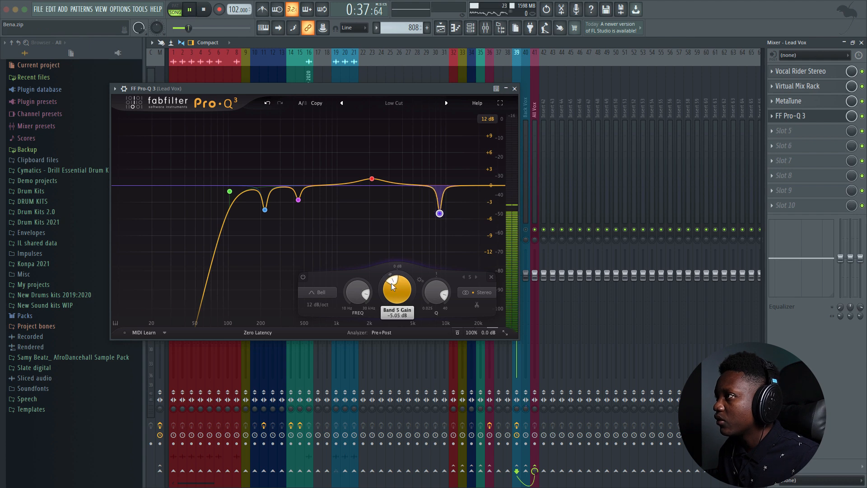
# Step: Play the vocal with the fifth band's cut applied and stop playback
pyautogui.press('space')
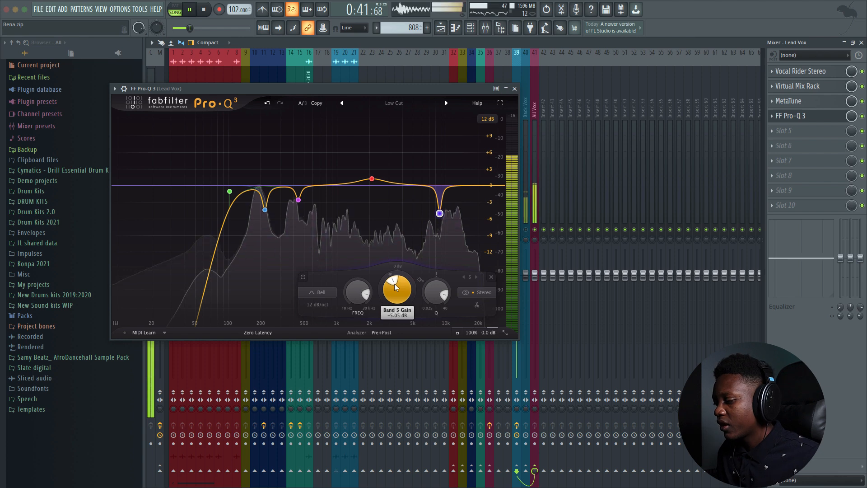
pyautogui.press('space')
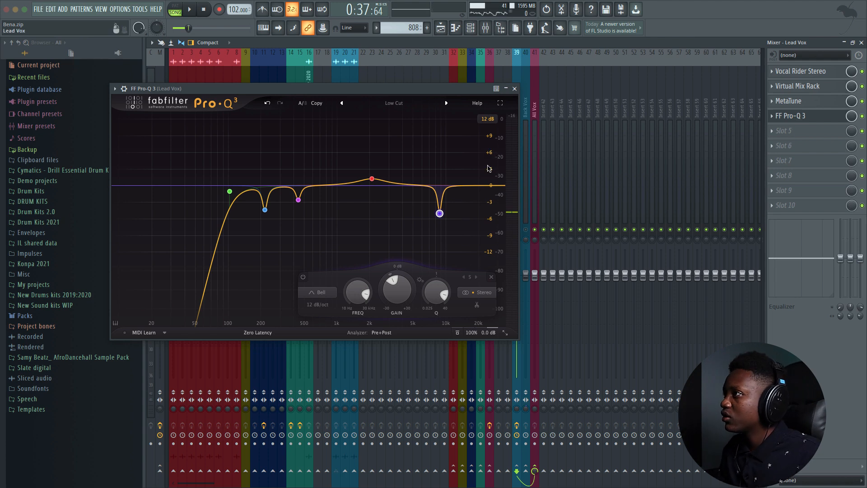
# Step: Try a high-shelf boost of 4.58 dB at 15232 Hz, audition it in playback, and remove the band
pyautogui.moveTo(470, 185); pyautogui.dragTo(465, 173)
pyautogui.press('space')
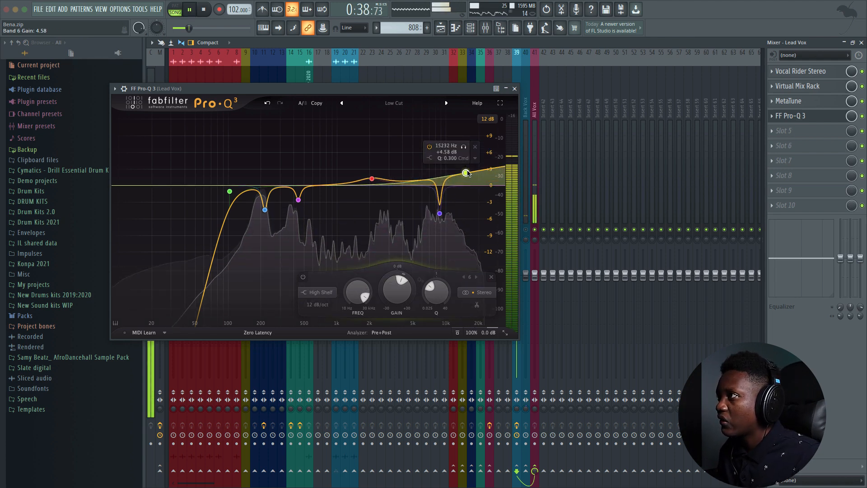
pyautogui.press('space')
pyautogui.click(475, 148)
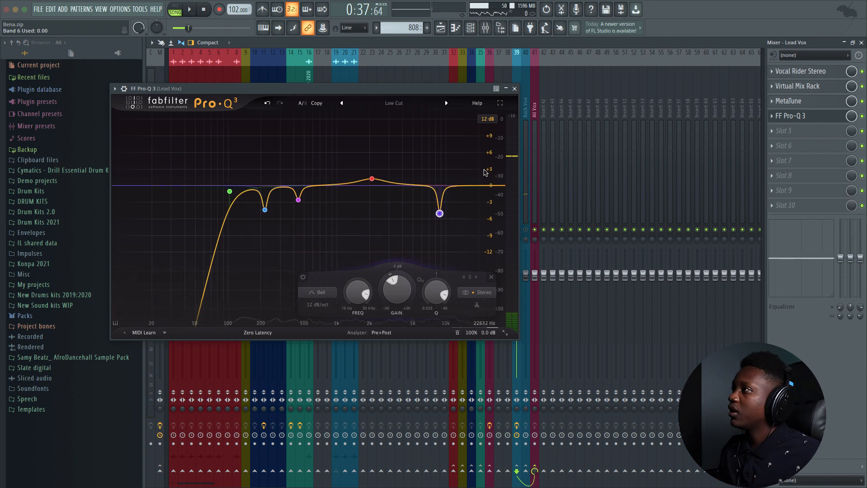
# Step: Close the equalizer and load Fresh Air into slot 5 of the Lead Vox track
pyautogui.click(515, 88)
pyautogui.click(768, 131)
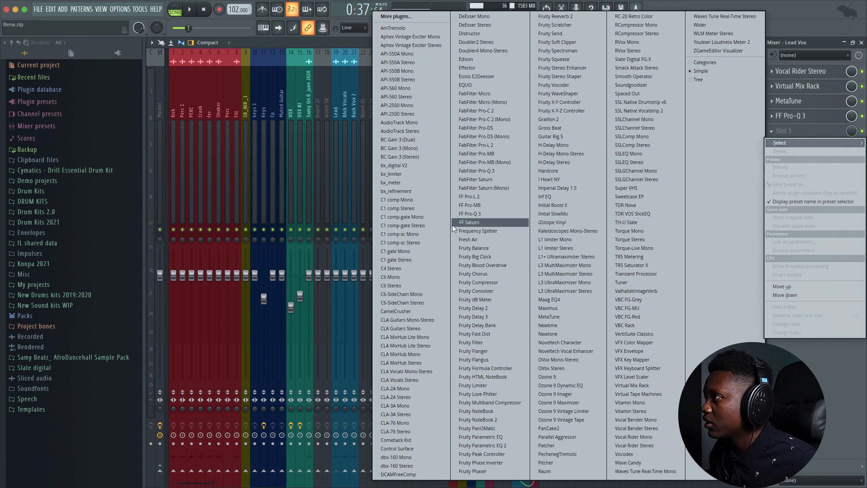
pyautogui.click(468, 239)
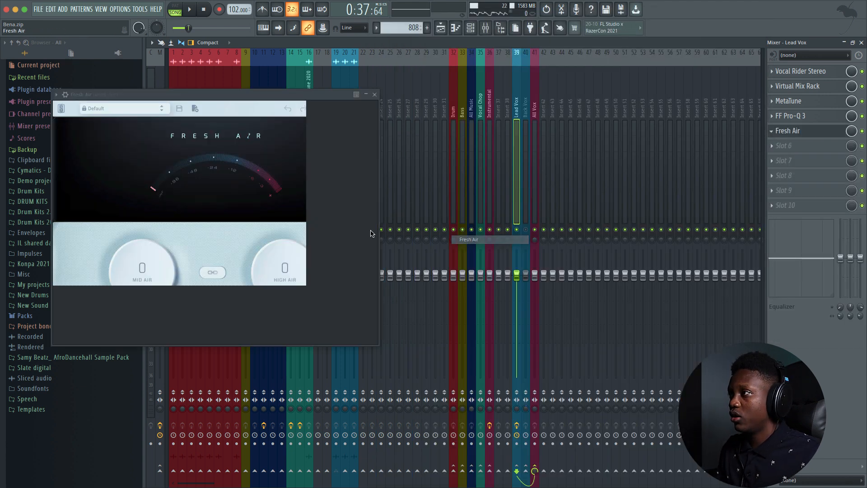
# Step: Link Fresh Air's Mid Air and High Air controls, raise them together during playback, and close the plug-in
pyautogui.press('space')
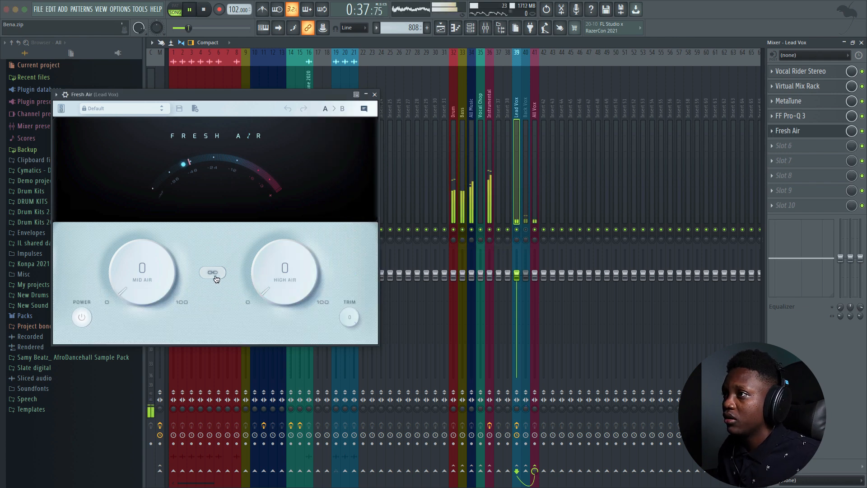
pyautogui.click(214, 275)
pyautogui.moveTo(271, 278); pyautogui.dragTo(265, 253)
pyautogui.click(375, 94)
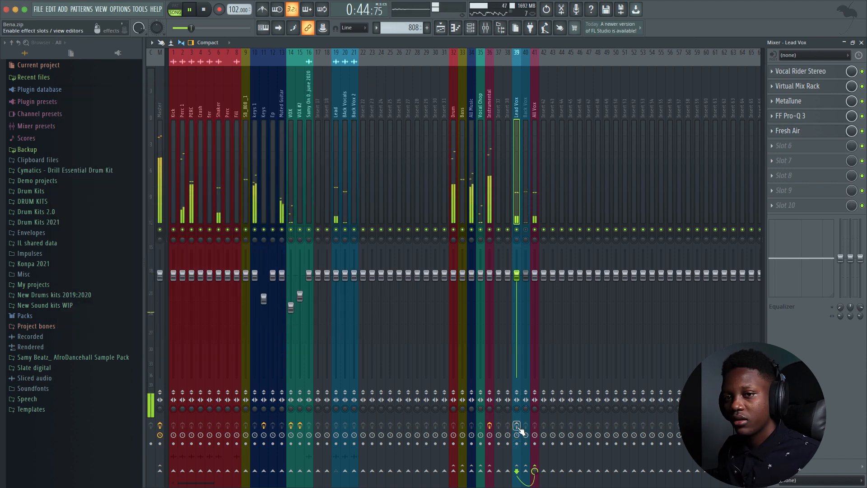
# Step: Replay the song with the Lead Vox effect slots bypassed and re-enable them to compare the vocal
pyautogui.press('space')
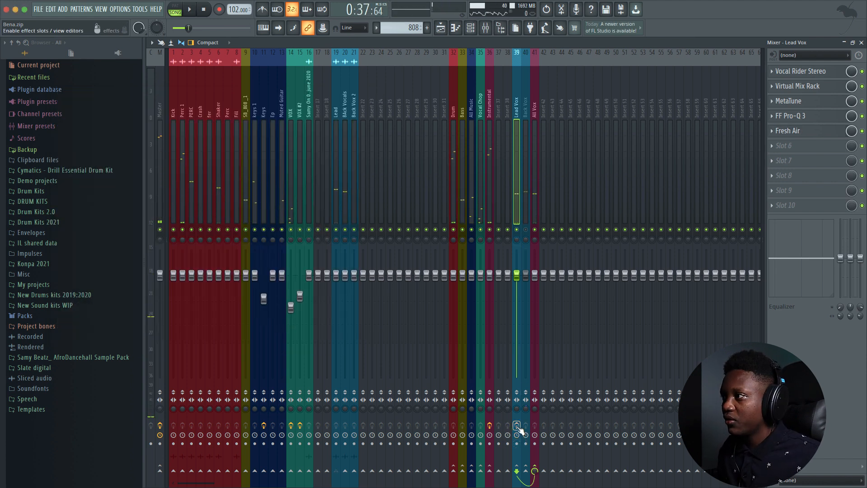
pyautogui.press('space')
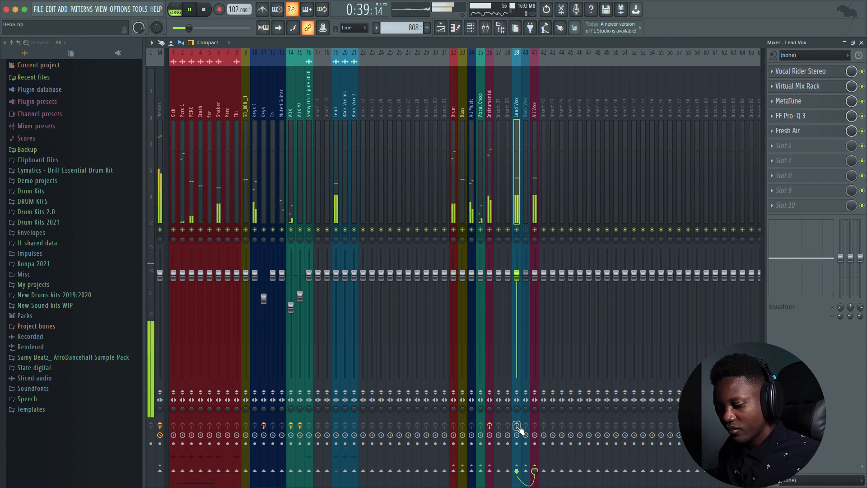
pyautogui.click(517, 425)
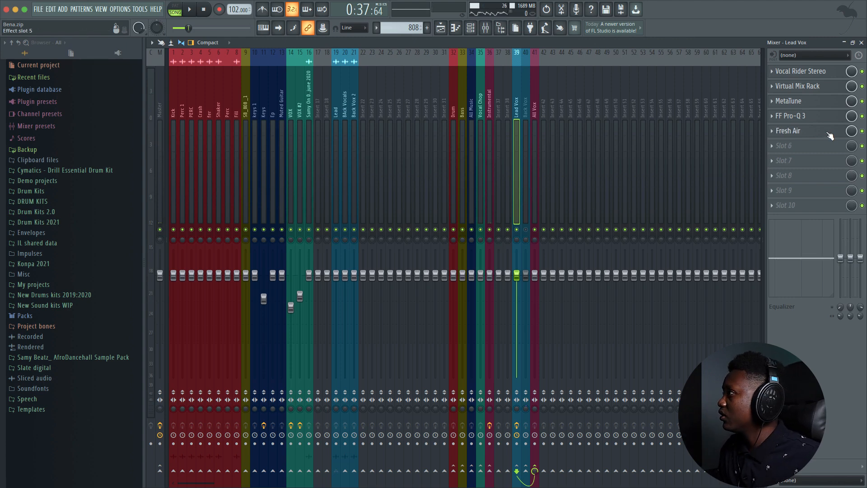
# Step: Reopen Fresh Air, set the linked Mid Air and High Air amounts to 8%, and close it
pyautogui.click(814, 134)
pyautogui.moveTo(282, 272); pyautogui.dragTo(282, 274)
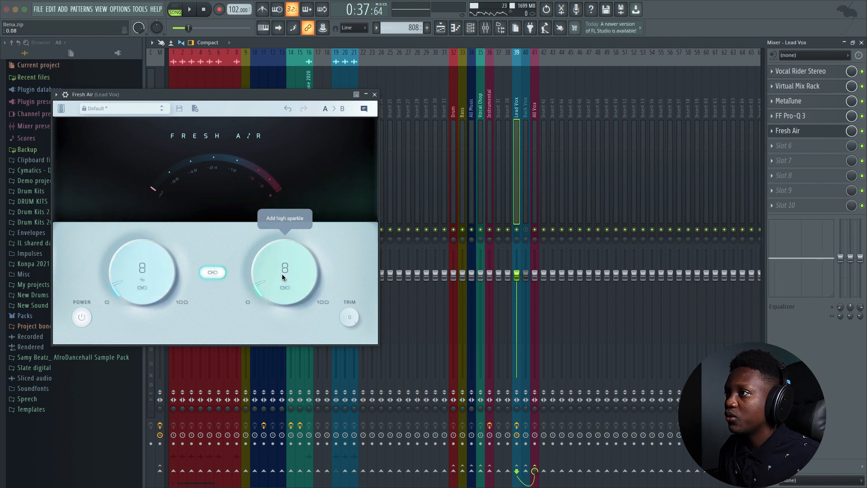
pyautogui.click(374, 95)
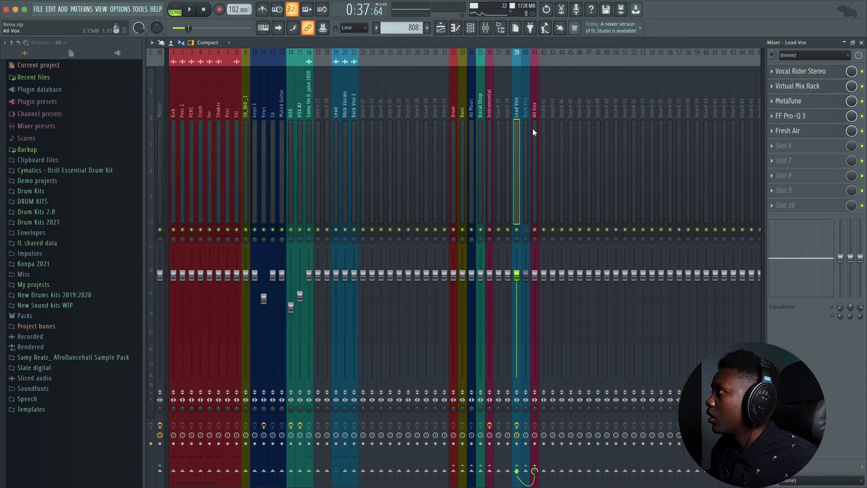
# Step: Load RCompressor Stereo into slot 6 of the Lead Vox track and move its window over the mixer
pyautogui.click(788, 145)
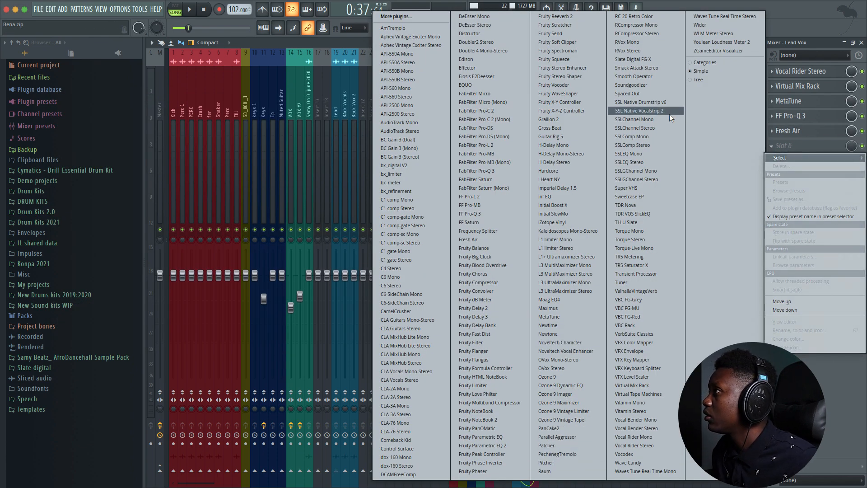
pyautogui.click(625, 34)
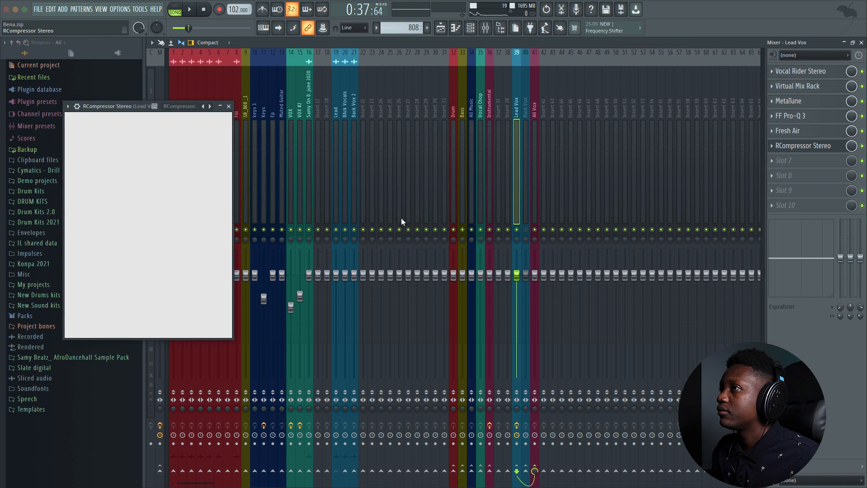
pyautogui.moveTo(130, 112); pyautogui.dragTo(287, 130)
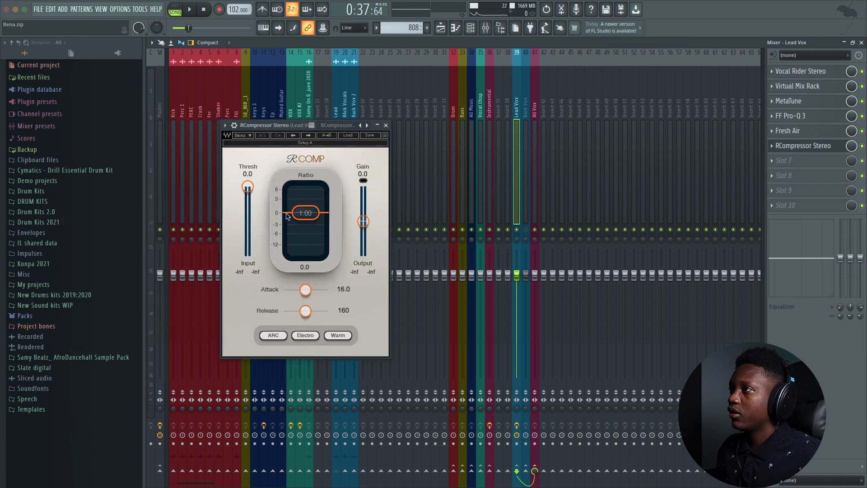
# Step: Set the compressor's ratio to 4.04 and lower its threshold to -25.5 while the song plays
pyautogui.moveTo(306, 215); pyautogui.dragTo(305, 223)
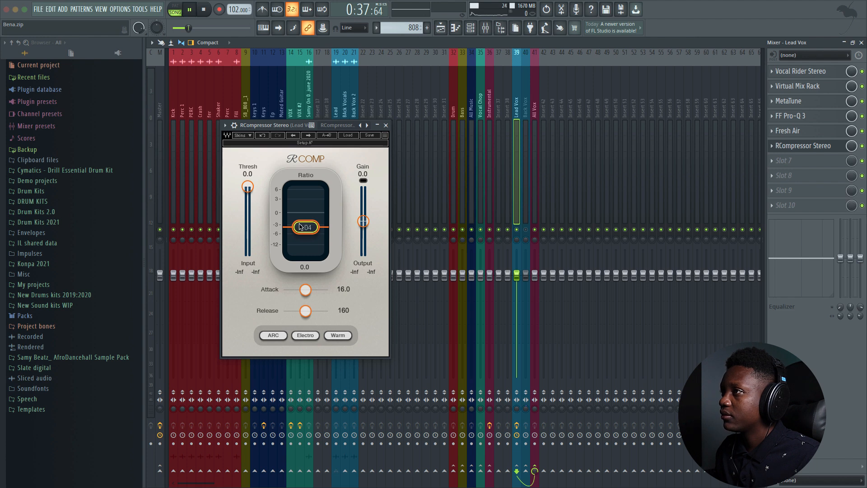
pyautogui.press('space')
pyautogui.press('space')
pyautogui.moveTo(253, 194); pyautogui.dragTo(246, 215)
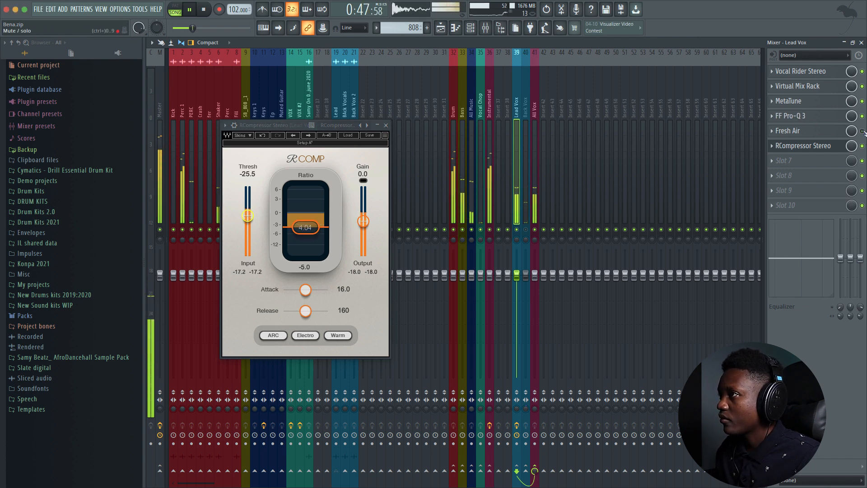
# Step: Reopen Fresh Air during playback, reduce the linked Mid Air and High Air amounts to 4%, and close it
pyautogui.click(809, 131)
pyautogui.moveTo(266, 256); pyautogui.dragTo(265, 261)
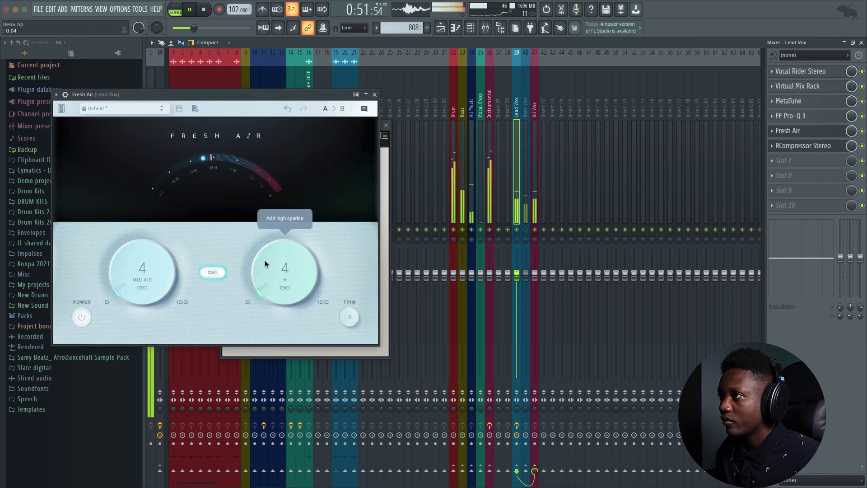
pyautogui.click(374, 95)
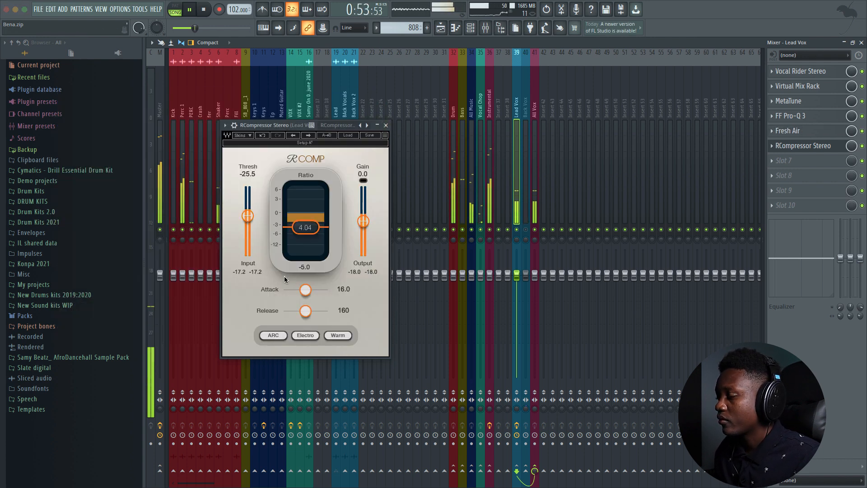
# Step: Set the compressor's attack to 33.2 and release to 67.5, audition the Smooth character, and keep Warm
pyautogui.press('space')
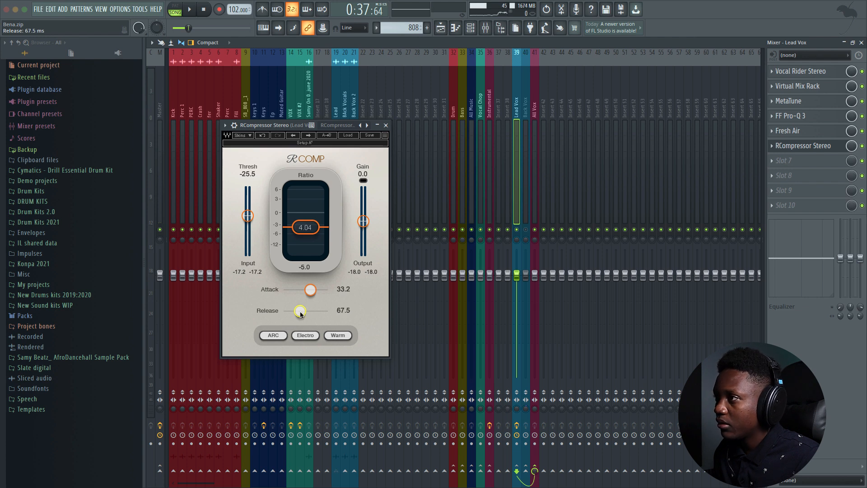
pyautogui.press('space')
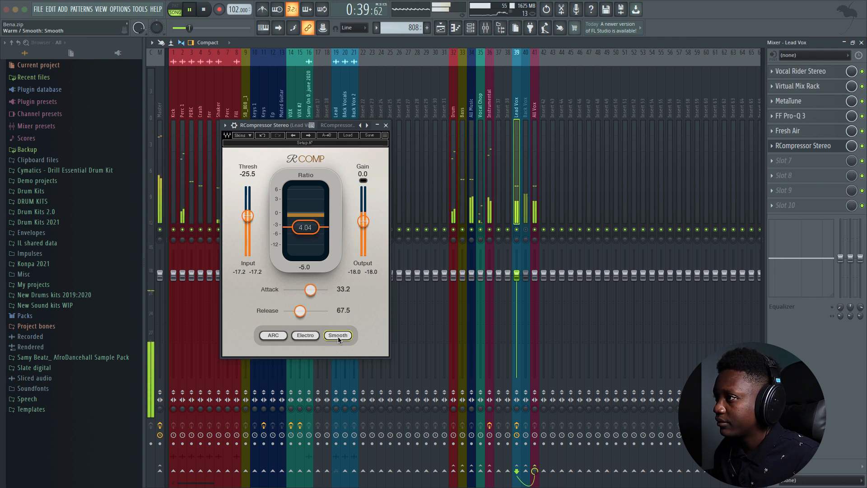
pyautogui.click(337, 335)
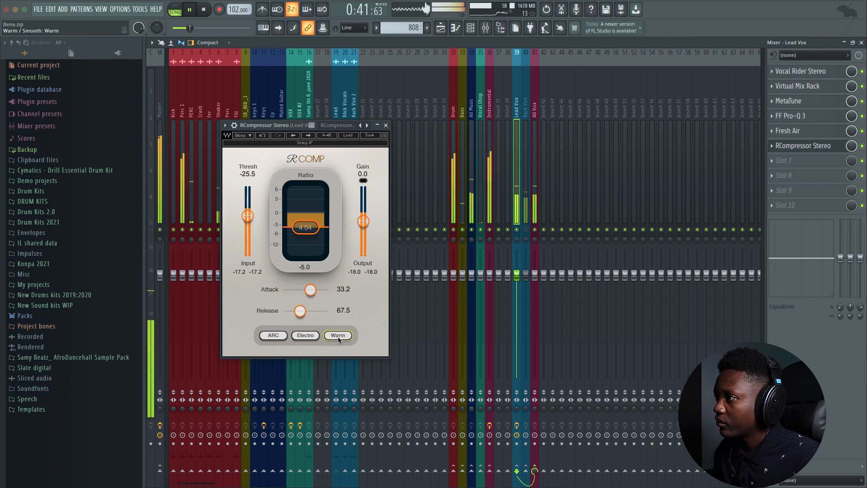
pyautogui.click(337, 336)
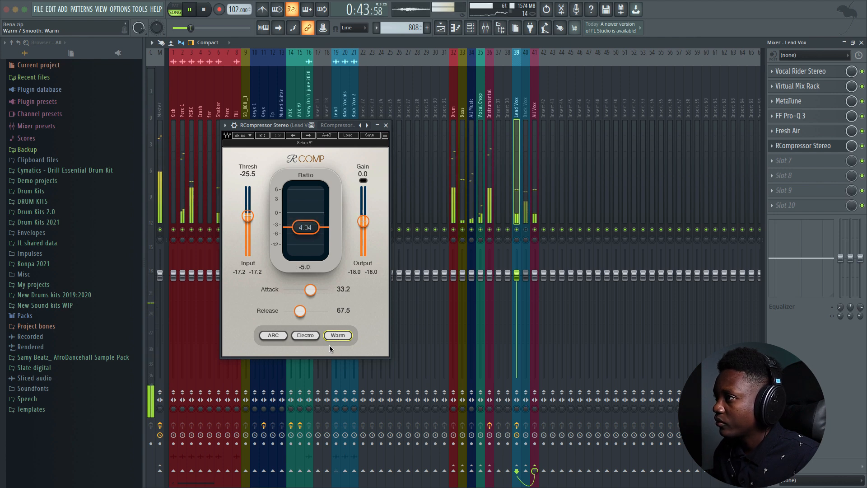
# Step: Close the compressor and compare the vocal with the Lead Vox effects bypassed and enabled
pyautogui.click(385, 125)
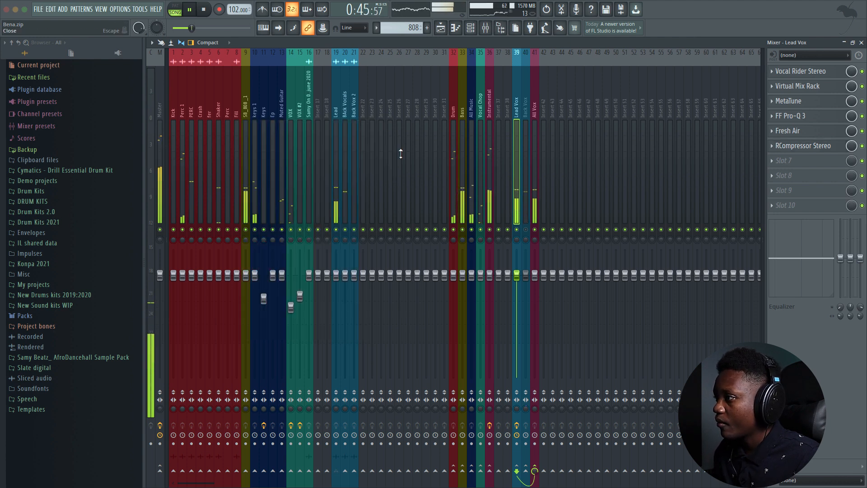
pyautogui.click(519, 427)
pyautogui.click(518, 428)
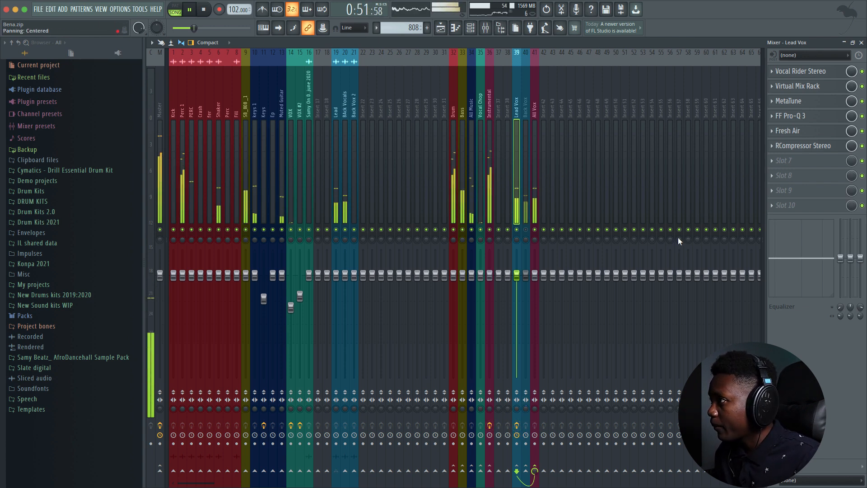
# Step: Reopen RCompressor, set its ratio to 4.12 during playback, and stop the song
pyautogui.click(805, 147)
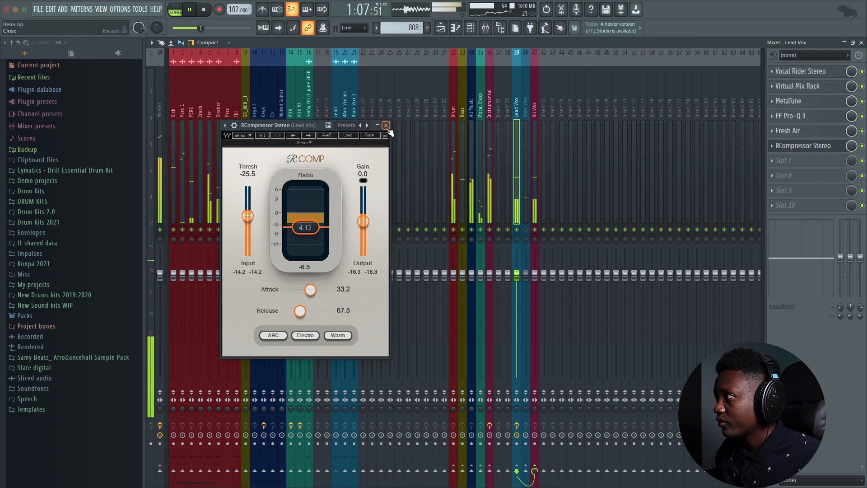
pyautogui.press('space')
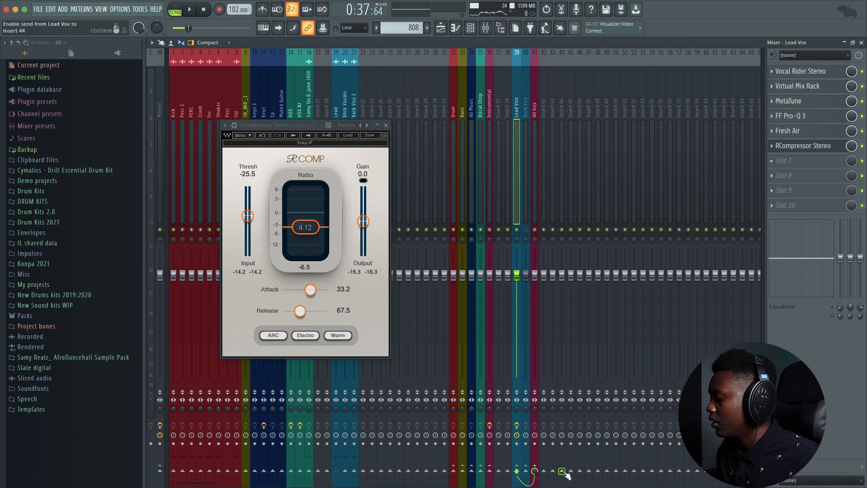
# Step: Route the Lead Vox track to Insert 44 and check both tracks in the mixer
pyautogui.rightClick(561, 471)
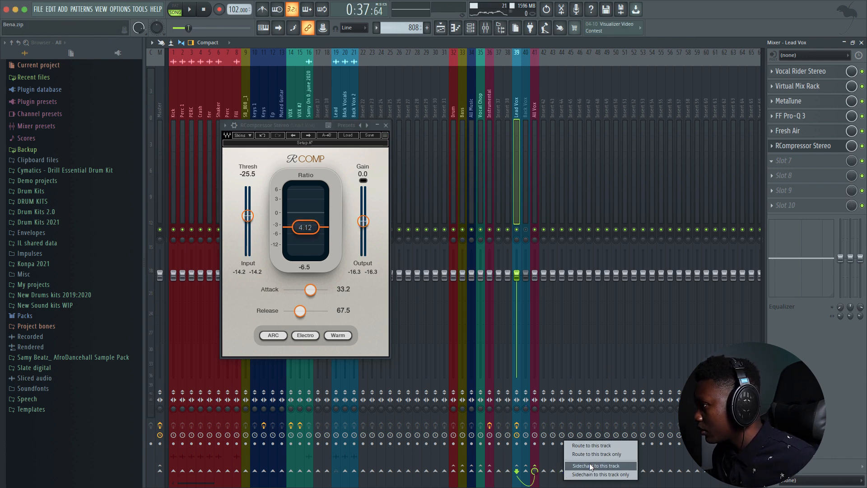
pyautogui.click(613, 445)
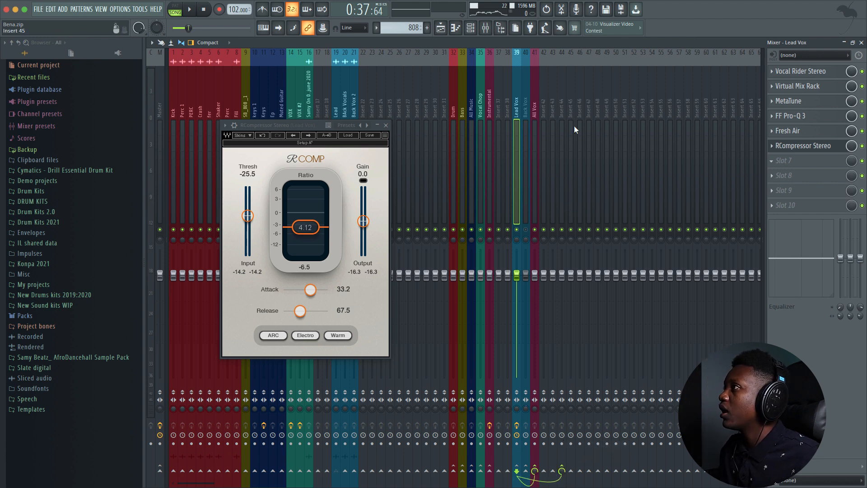
pyautogui.click(561, 116)
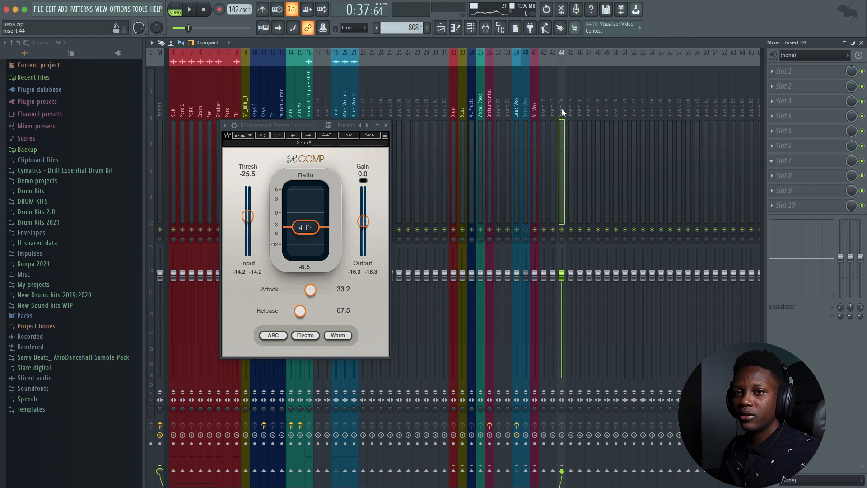
pyautogui.click(519, 115)
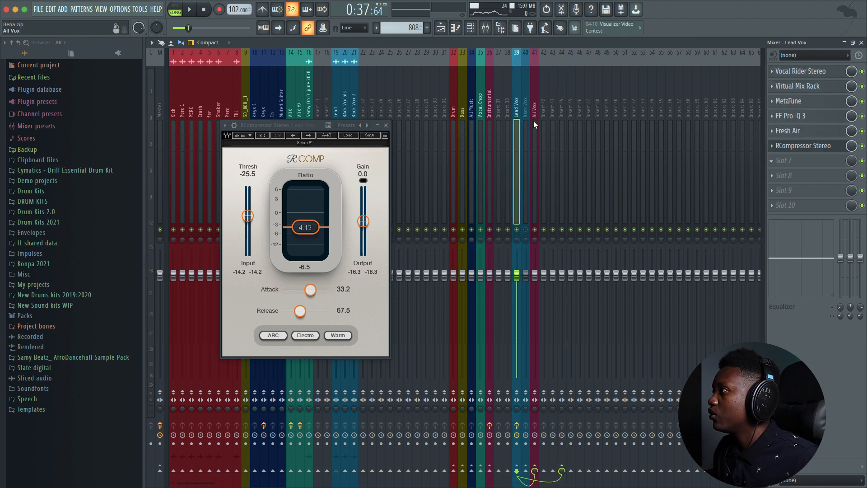
# Step: Rename mixer Insert 44 as Doubler
pyautogui.doubleClick(561, 168)
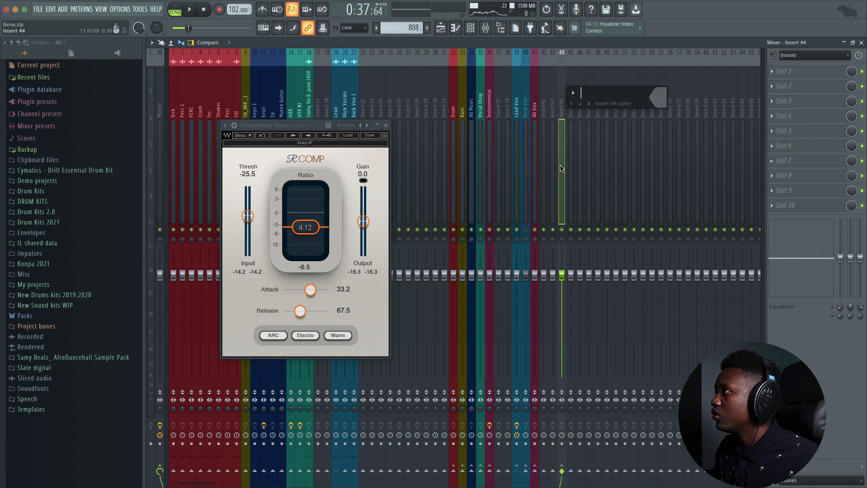
pyautogui.write('Doubler')
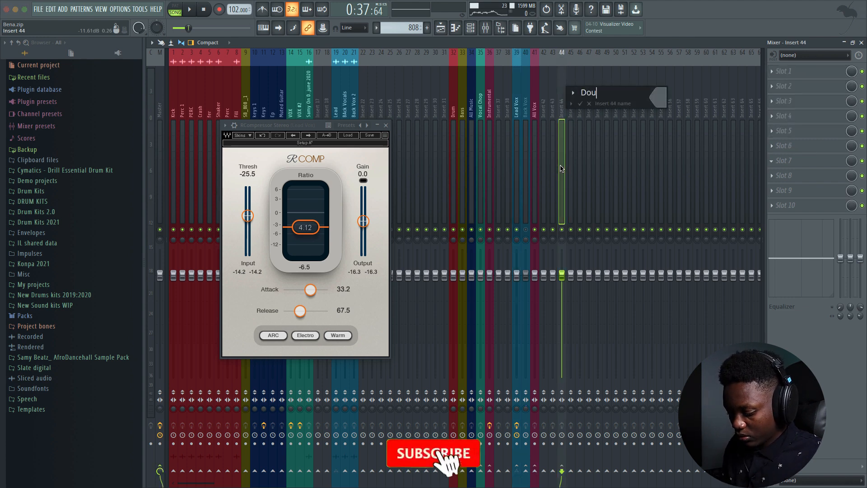
pyautogui.press('Return')
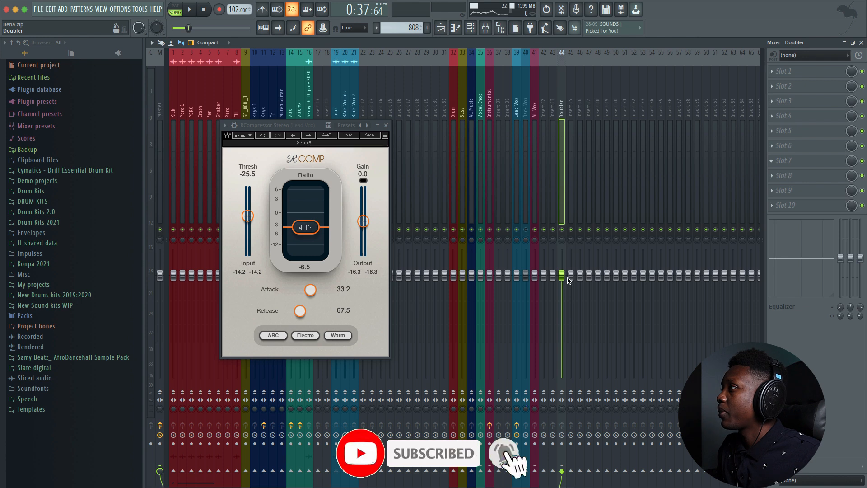
# Step: Load Doubler4 Mono-Stereo in the first effect slot of the Doubler track and turn off its direct signal
pyautogui.click(773, 73)
pyautogui.moveTo(779, 83)
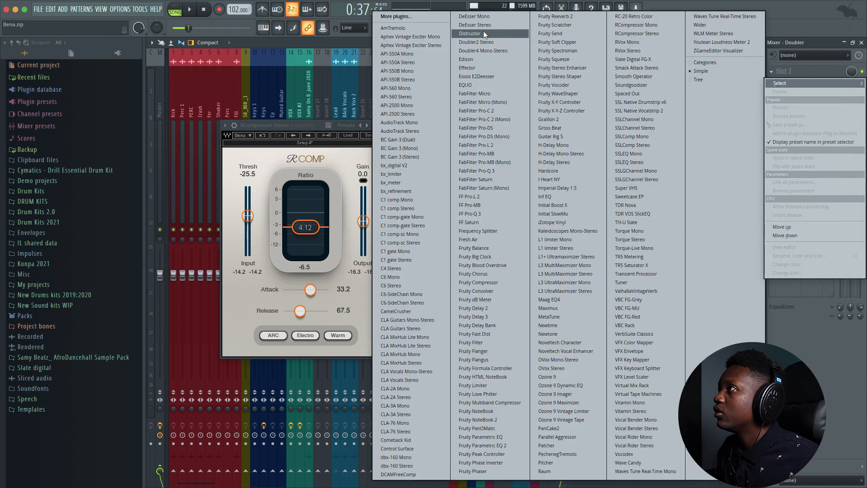
pyautogui.click(481, 50)
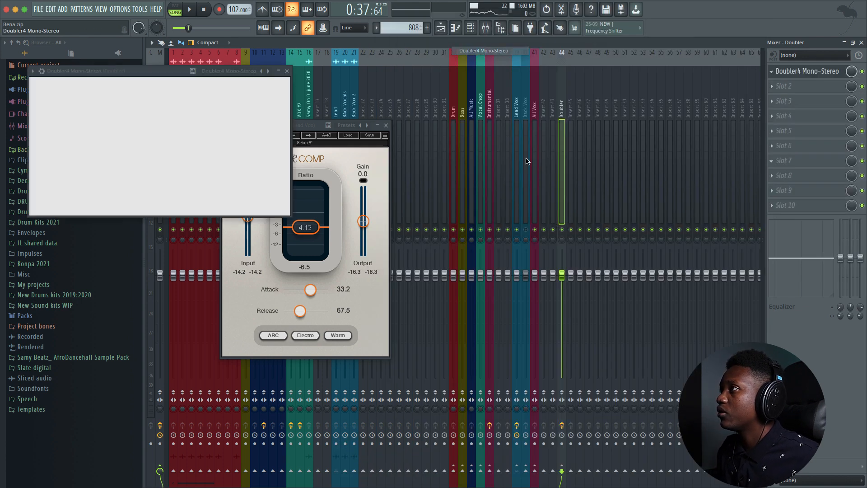
pyautogui.click(41, 139)
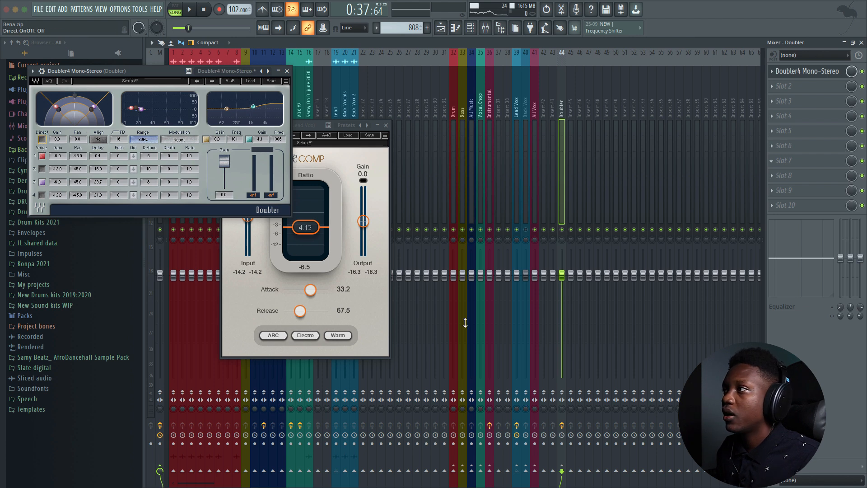
# Step: Lower the Doubler track's volume to about 52% against the playing song and compare the sound with its effects bypassed
pyautogui.moveTo(561, 275); pyautogui.dragTo(562, 255)
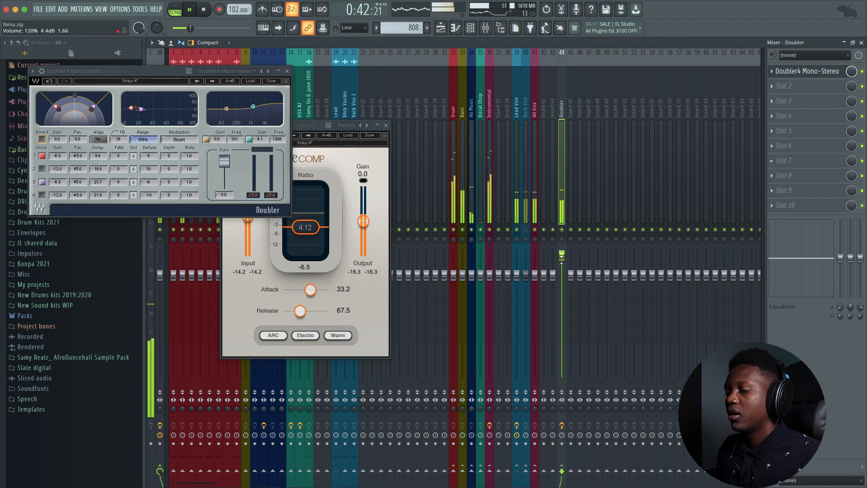
pyautogui.press('space')
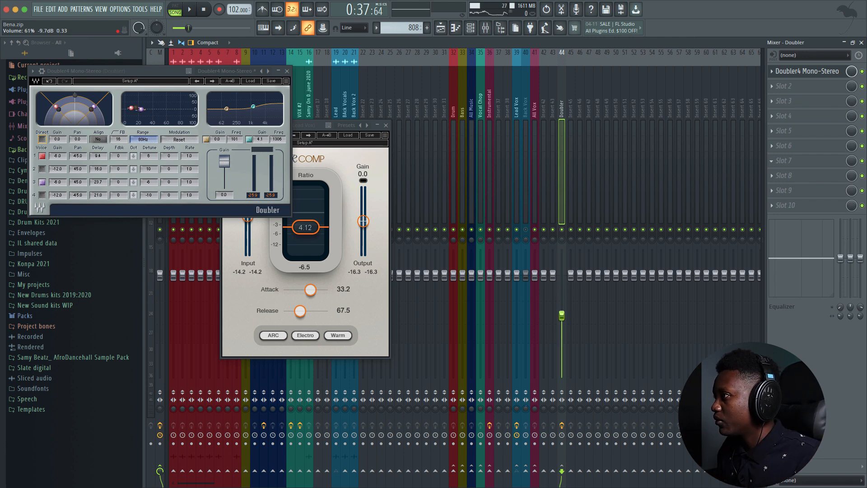
pyautogui.moveTo(562, 312); pyautogui.dragTo(562, 322)
pyautogui.press('space')
pyautogui.moveTo(562, 340)
pyautogui.mouseDown()
pyautogui.moveTo(561, 375)
pyautogui.moveTo(562, 354)
pyautogui.mouseUp()
pyautogui.moveTo(561, 288); pyautogui.dragTo(562, 313)
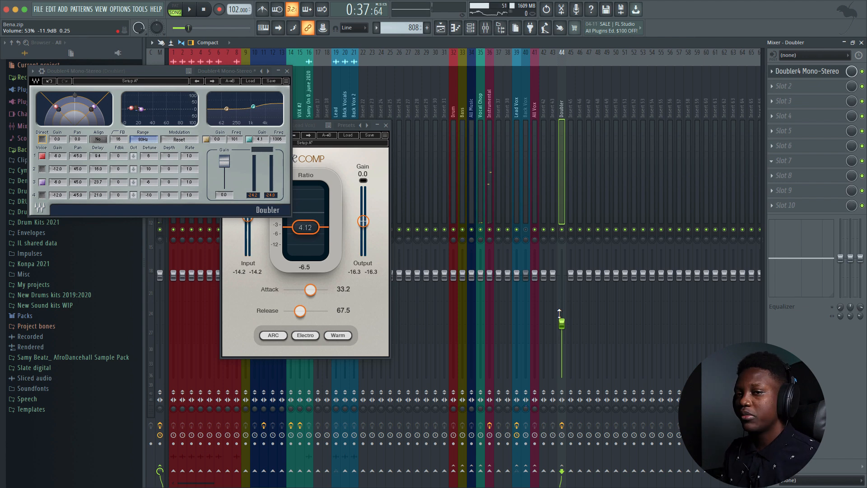
pyautogui.press('space')
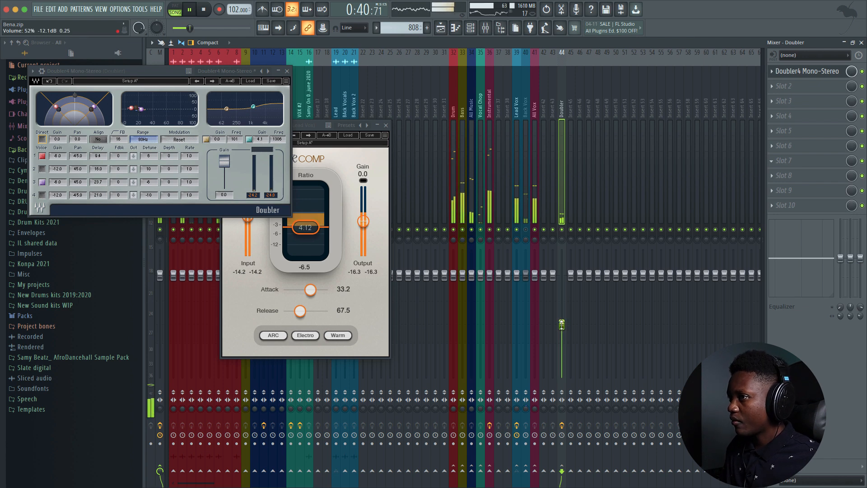
pyautogui.moveTo(562, 324)
pyautogui.mouseDown()
pyautogui.moveTo(561, 307)
pyautogui.moveTo(562, 324)
pyautogui.mouseUp()
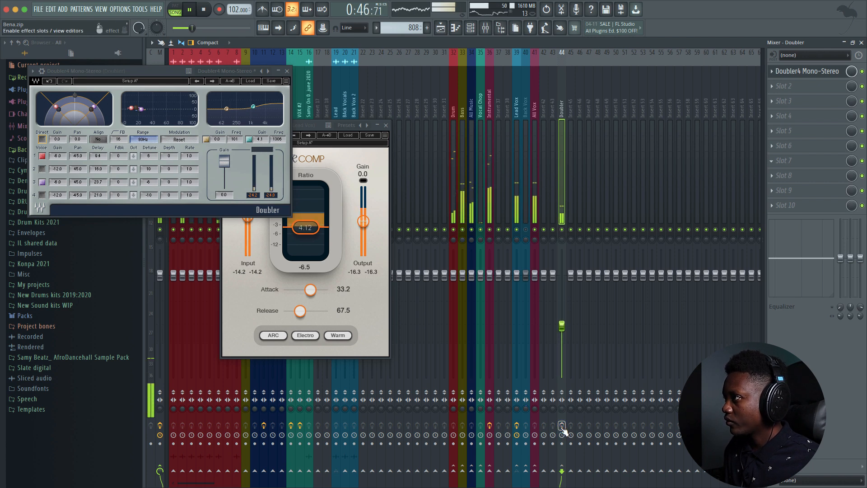
pyautogui.click(562, 426)
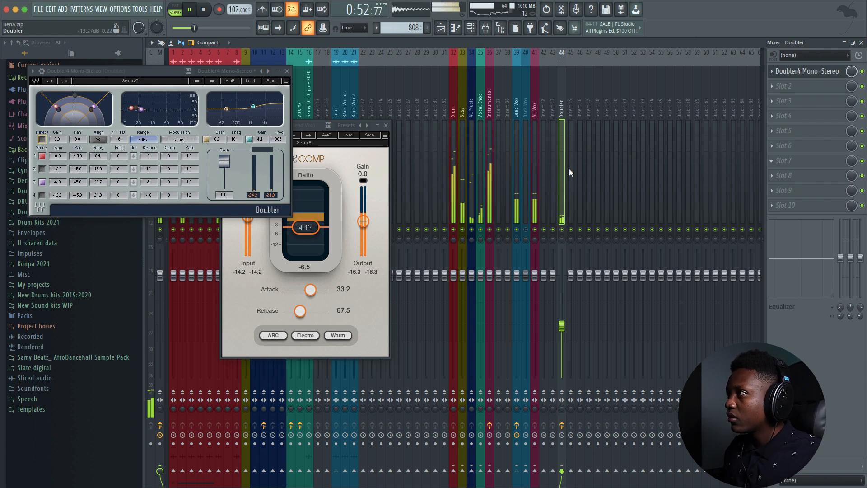
# Step: Load ValhallaVintageVerb in effect slot 7 of the Lead Vox track
pyautogui.click(516, 121)
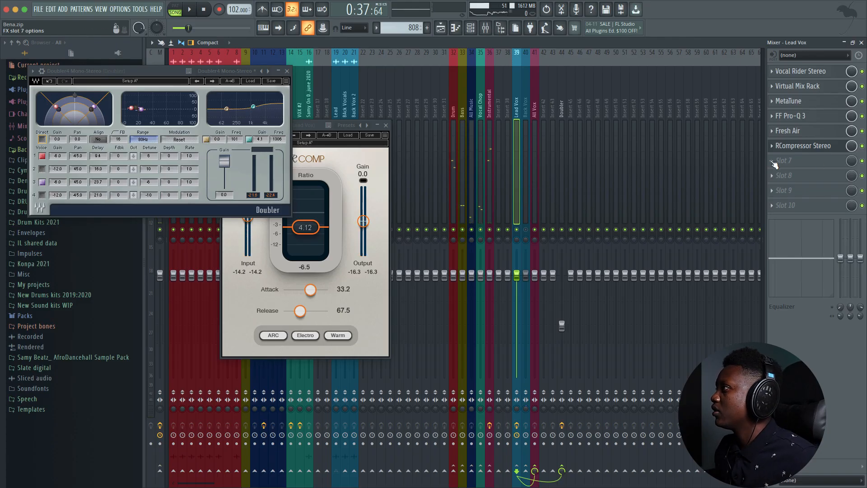
pyautogui.click(774, 163)
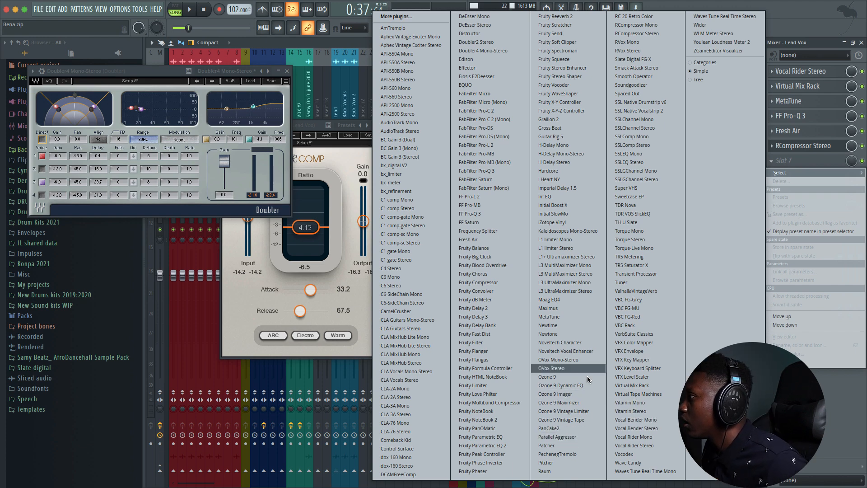
pyautogui.click(634, 291)
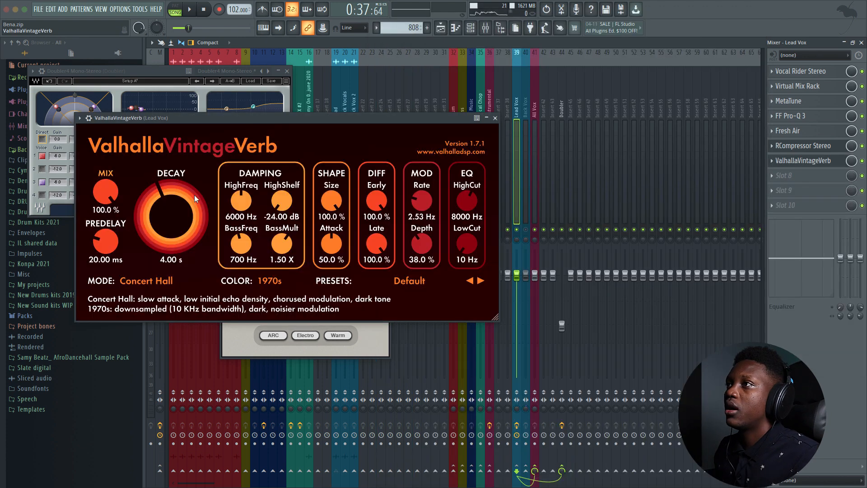
# Step: Set the ValhallaVintageVerb decay to 1.00 s, the mix to about 8.8% and the low cut to about 400 Hz
pyautogui.click(160, 259)
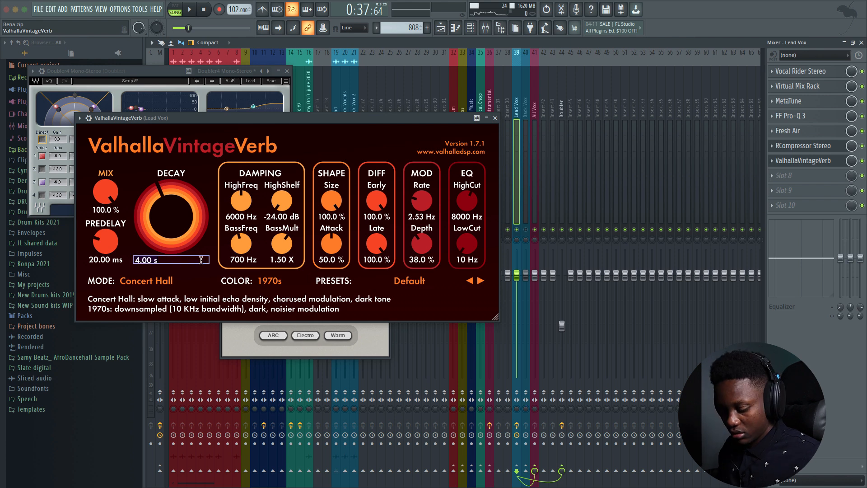
pyautogui.write('1')
pyautogui.press('Return')
pyautogui.moveTo(106, 191); pyautogui.dragTo(105, 283)
pyautogui.moveTo(467, 260); pyautogui.dragTo(453, 224)
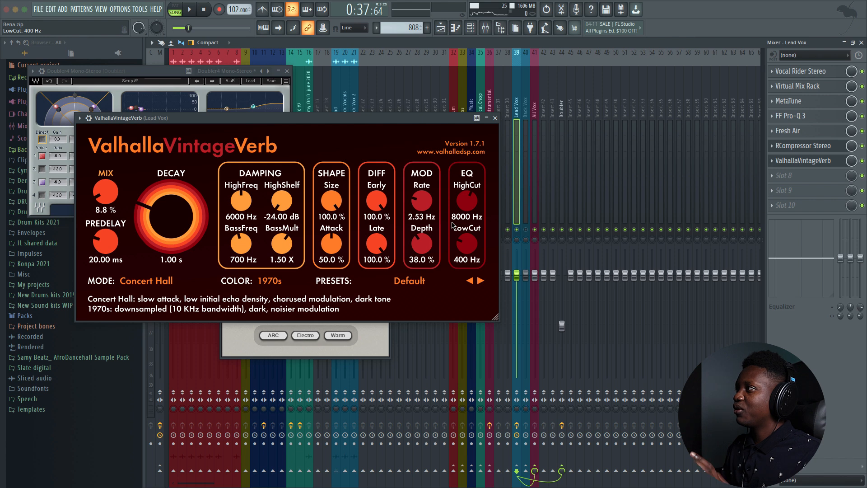
# Step: Compare the playing vocal with the reverb bypassed and enabled, and raise the reverb mix to about 12.8%
pyautogui.press('space')
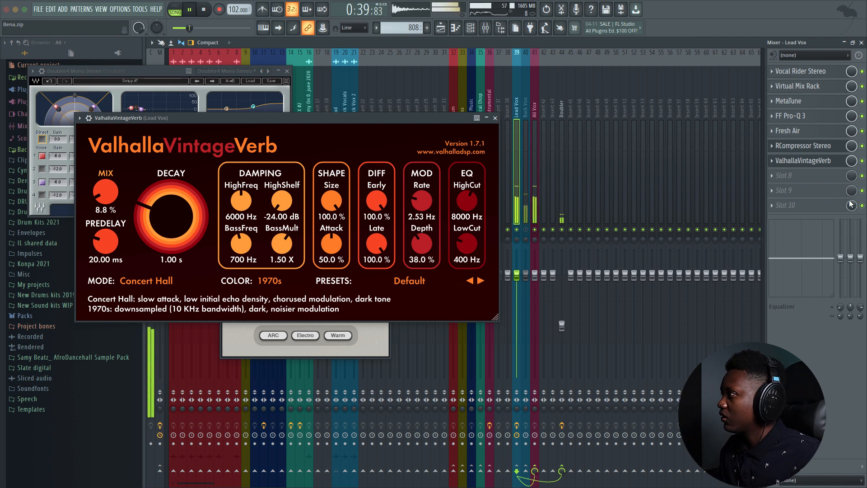
pyautogui.click(862, 160)
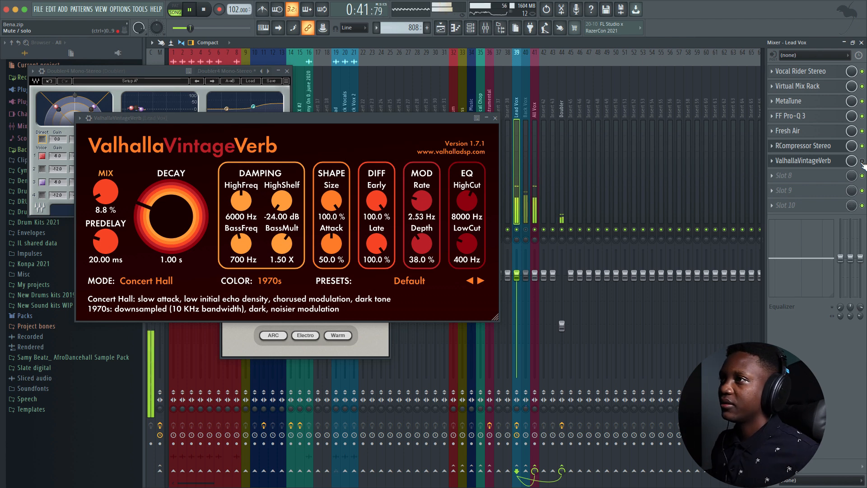
pyautogui.moveTo(103, 194); pyautogui.dragTo(102, 187)
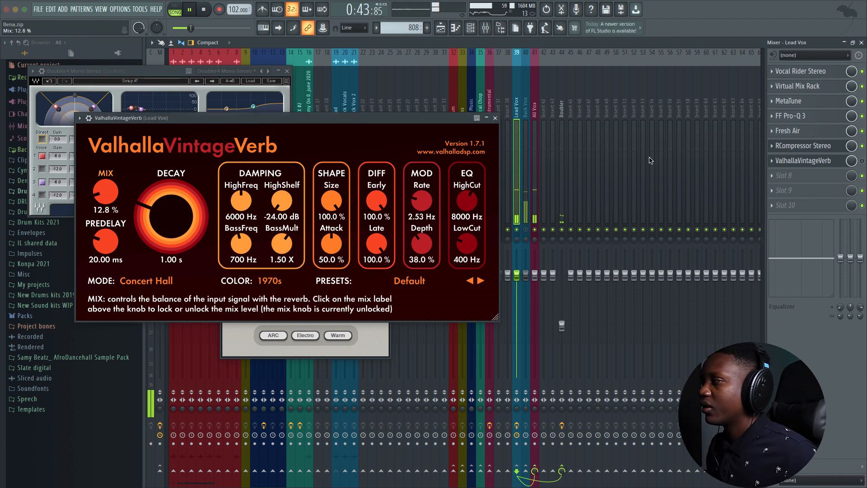
pyautogui.press('space')
pyautogui.click(862, 161)
pyautogui.press('space')
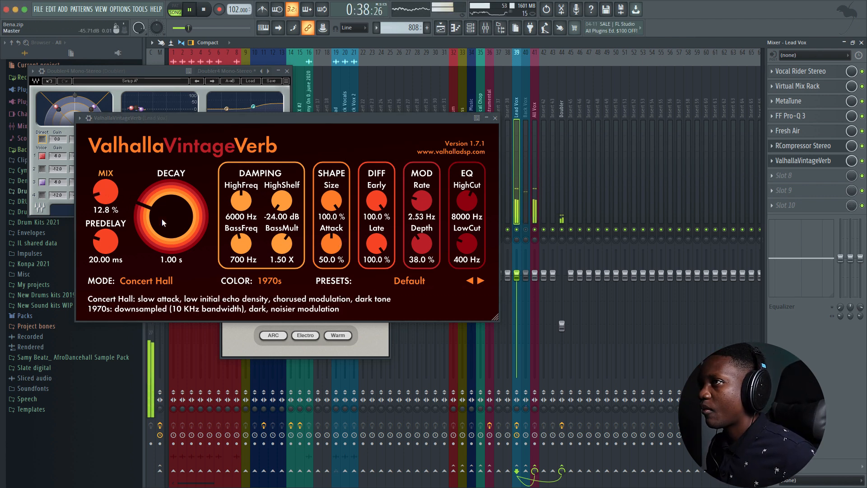
pyautogui.moveTo(164, 120); pyautogui.dragTo(264, 138)
pyautogui.moveTo(204, 212); pyautogui.dragTo(203, 209)
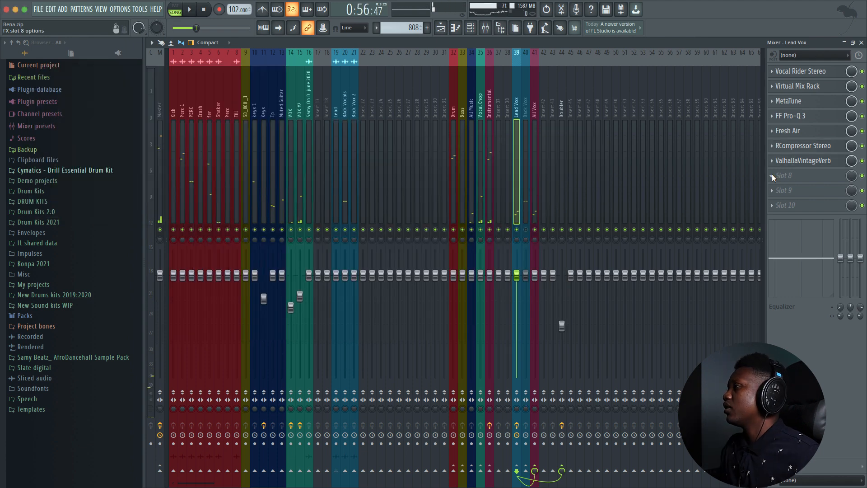
# Step: Load Fruity Delay 3 in Lead Vox slot 8 with the ping pong model, pan at -85.8% and output wet at about 11.4%
pyautogui.click(773, 178)
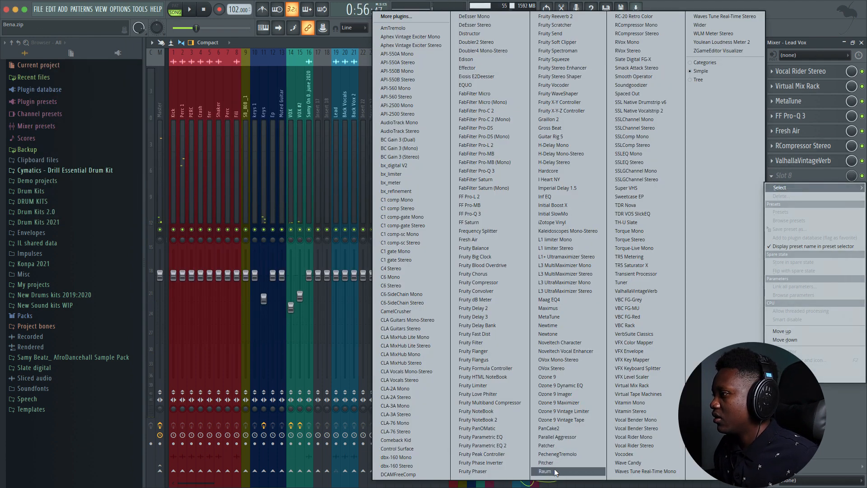
pyautogui.click(480, 316)
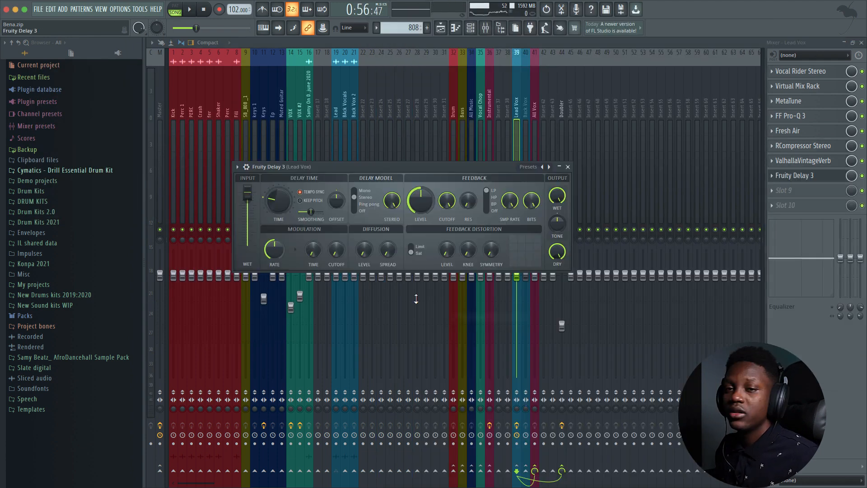
pyautogui.moveTo(559, 202); pyautogui.dragTo(559, 208)
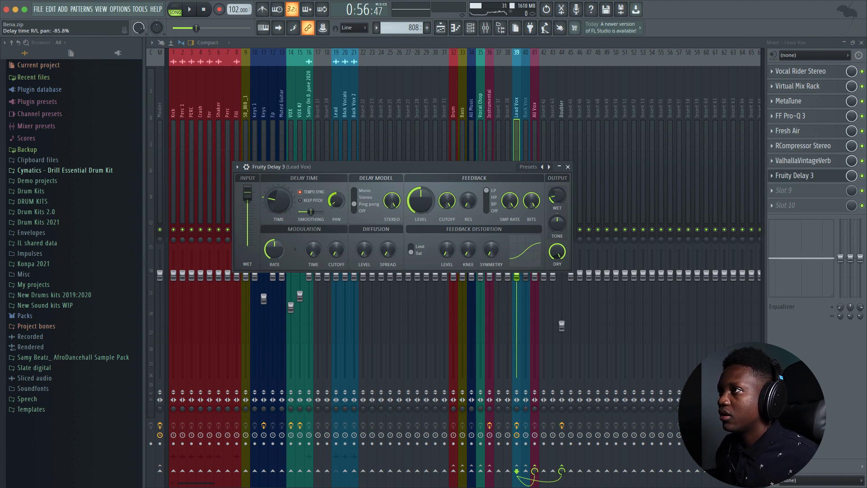
pyautogui.moveTo(558, 201); pyautogui.dragTo(559, 235)
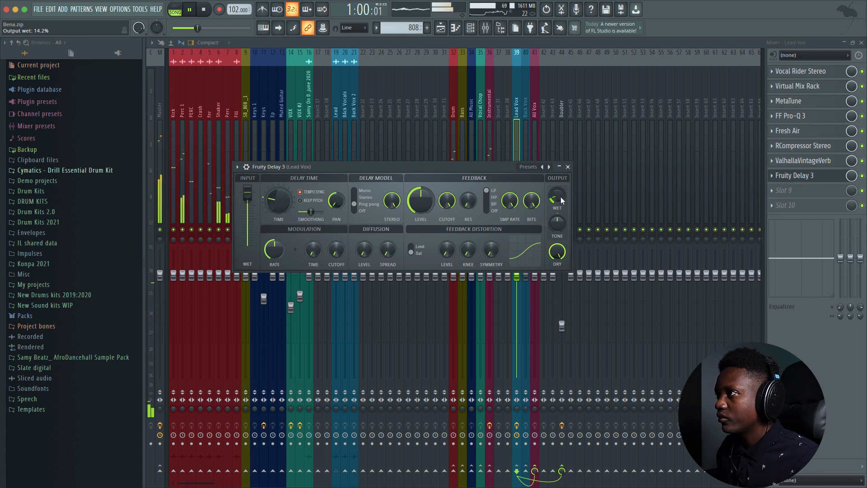
pyautogui.moveTo(558, 196); pyautogui.dragTo(558, 198)
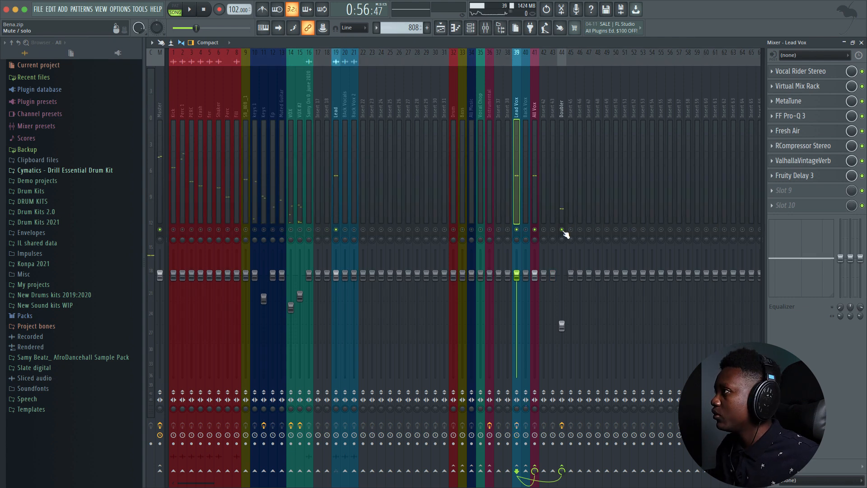
# Step: Play the soloed lead vocal from the same point several times, comparing it without and with the Doubler track
pyautogui.press('space')
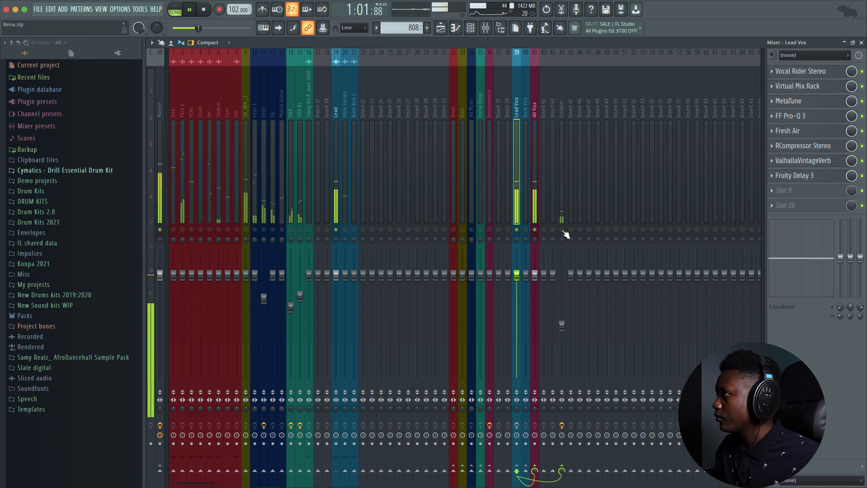
pyautogui.press('space')
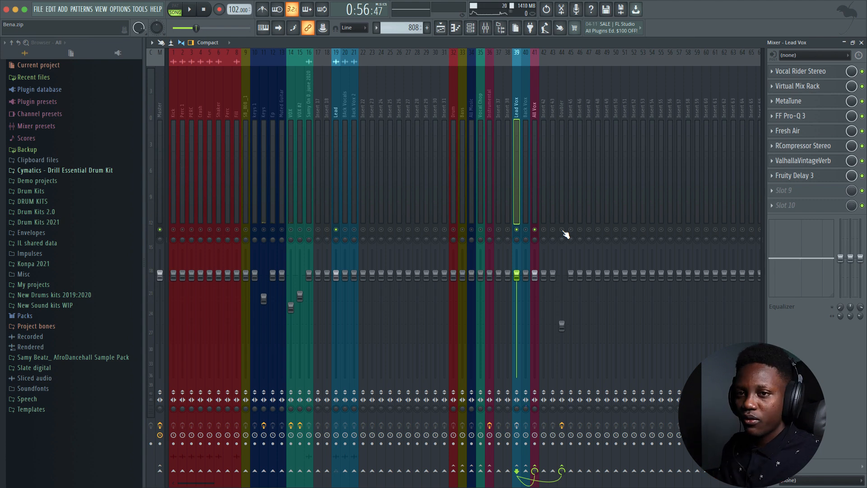
pyautogui.press('space')
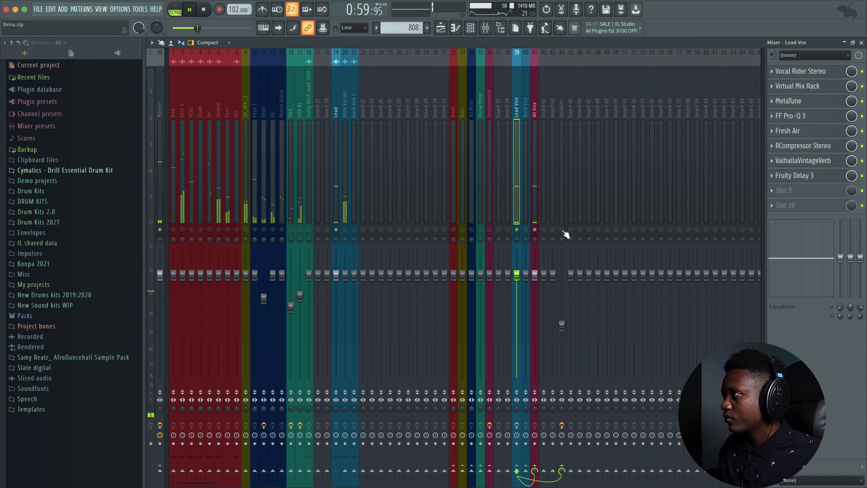
pyautogui.press('space')
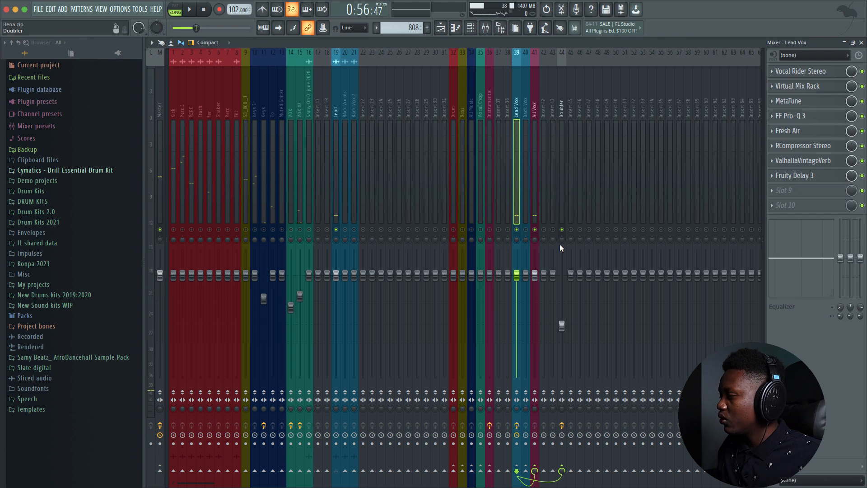
pyautogui.press('space')
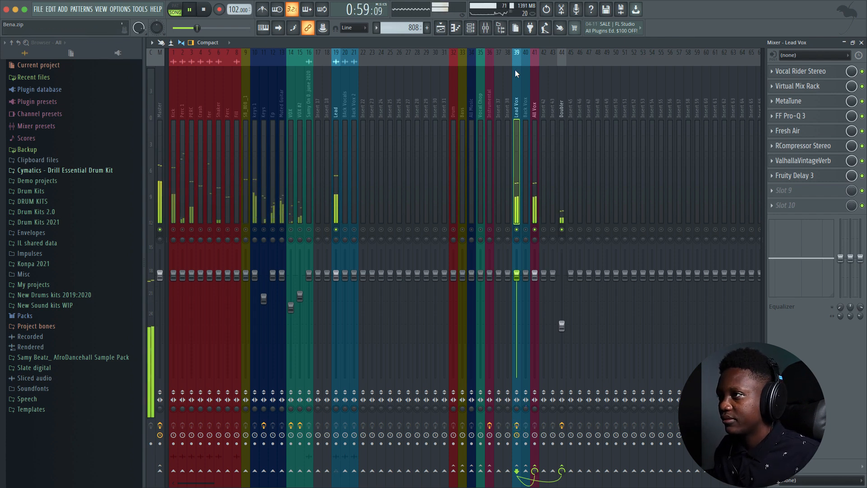
pyautogui.scroll(-2, 521, 87)
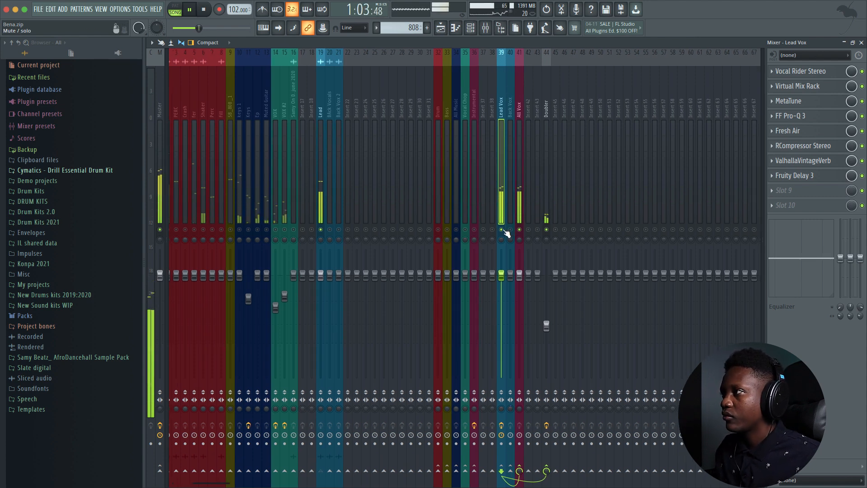
pyautogui.press('space')
pyautogui.press('space')
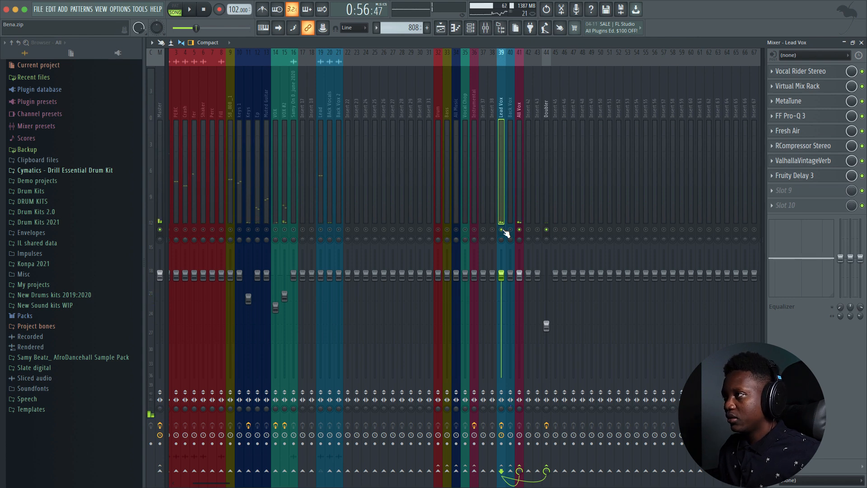
# Step: Release the solo on the Lead Vox track and mute the Back Vox track while the song plays
pyautogui.rightClick(502, 230)
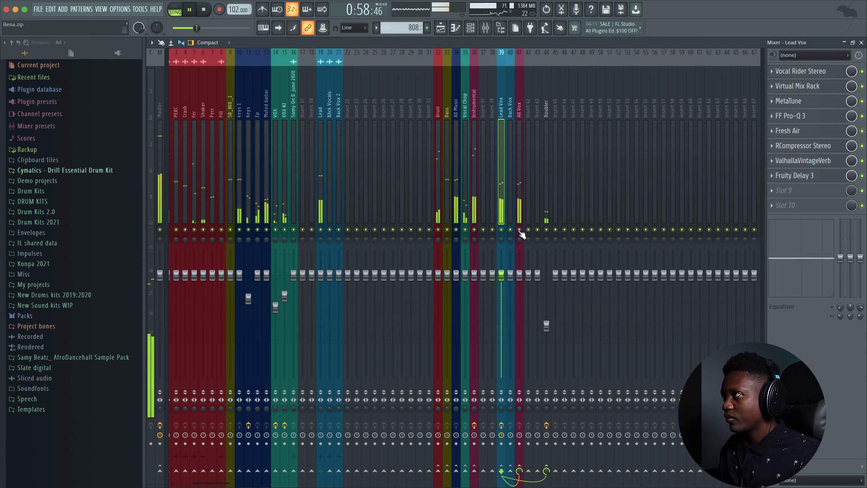
pyautogui.click(511, 230)
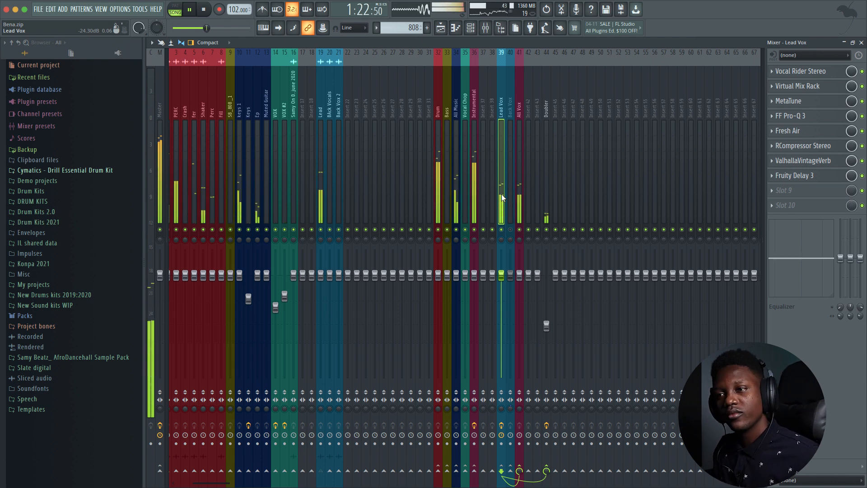
# Step: Reopen Fruity Delay 3 on the Lead Vox track and slightly lower its feedback level during playback
pyautogui.click(801, 176)
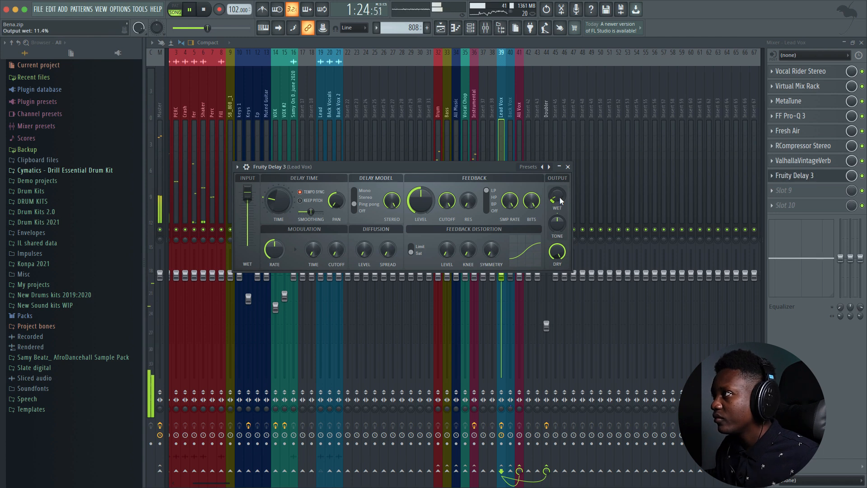
pyautogui.moveTo(420, 201); pyautogui.dragTo(421, 204)
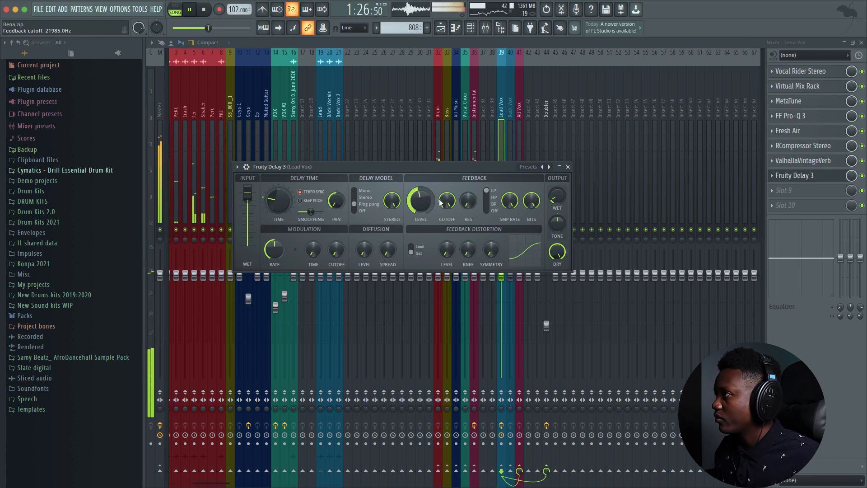